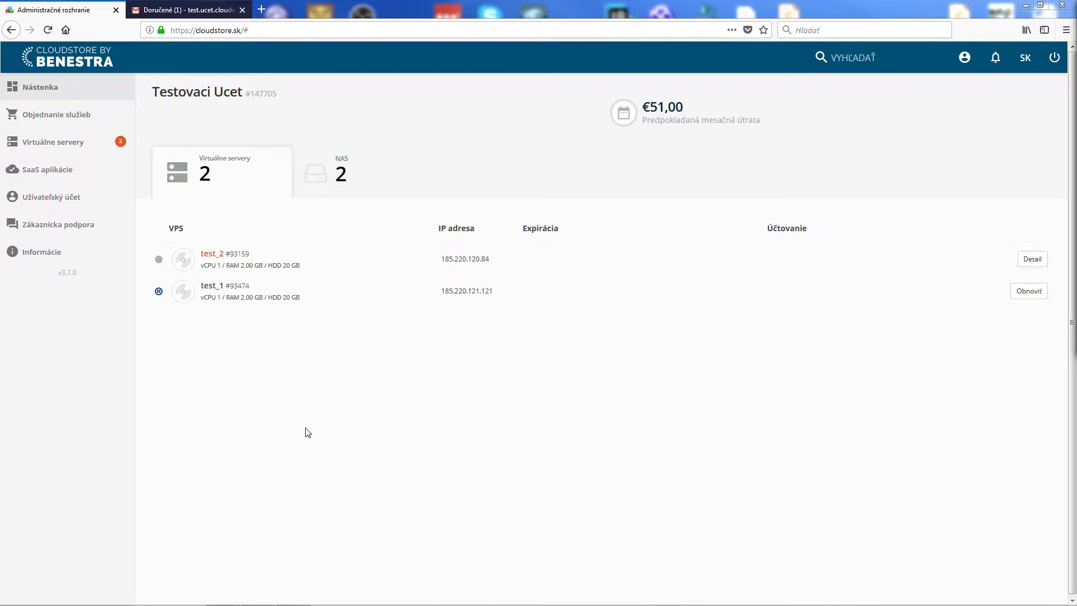
Start a new SaaS service order and view the details of the Email Archive and Nextcloud applications.
{"action": "left_click", "coordinate": [70, 115]}
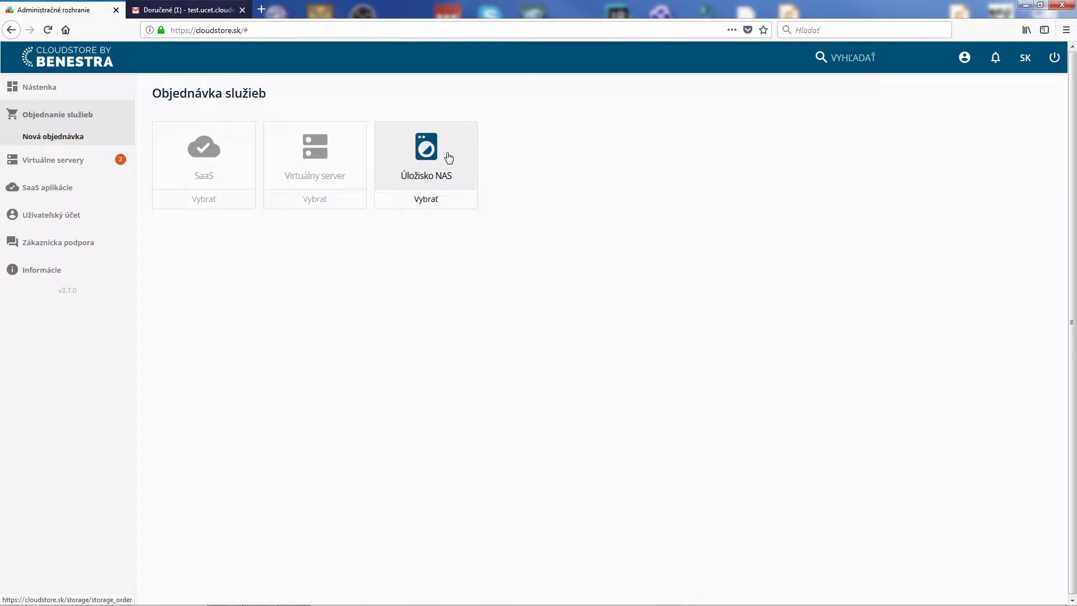
{"action": "left_click", "coordinate": [236, 159]}
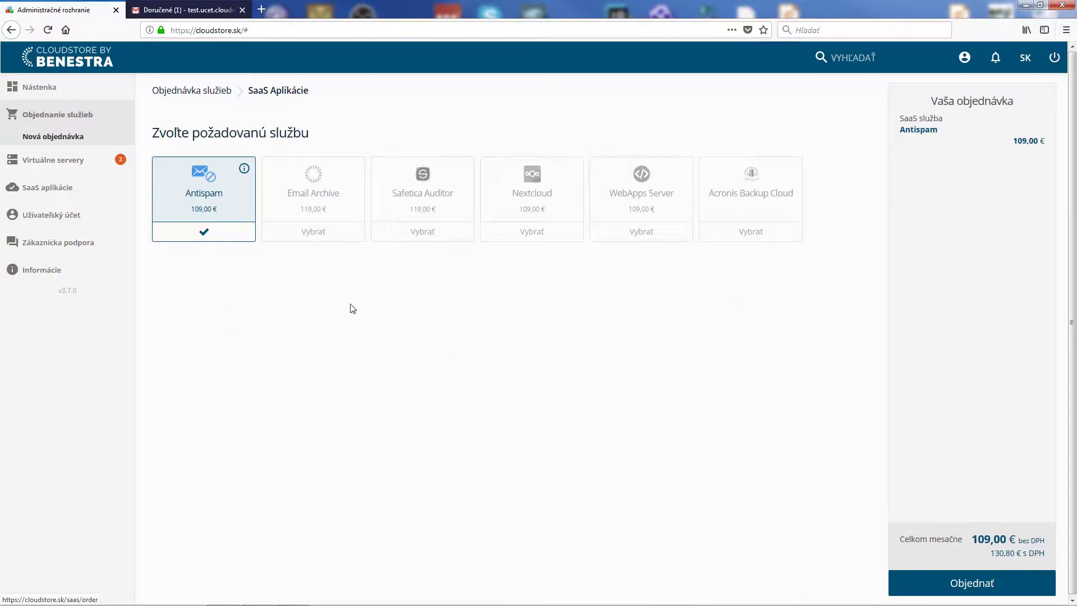
{"action": "left_click", "coordinate": [354, 167]}
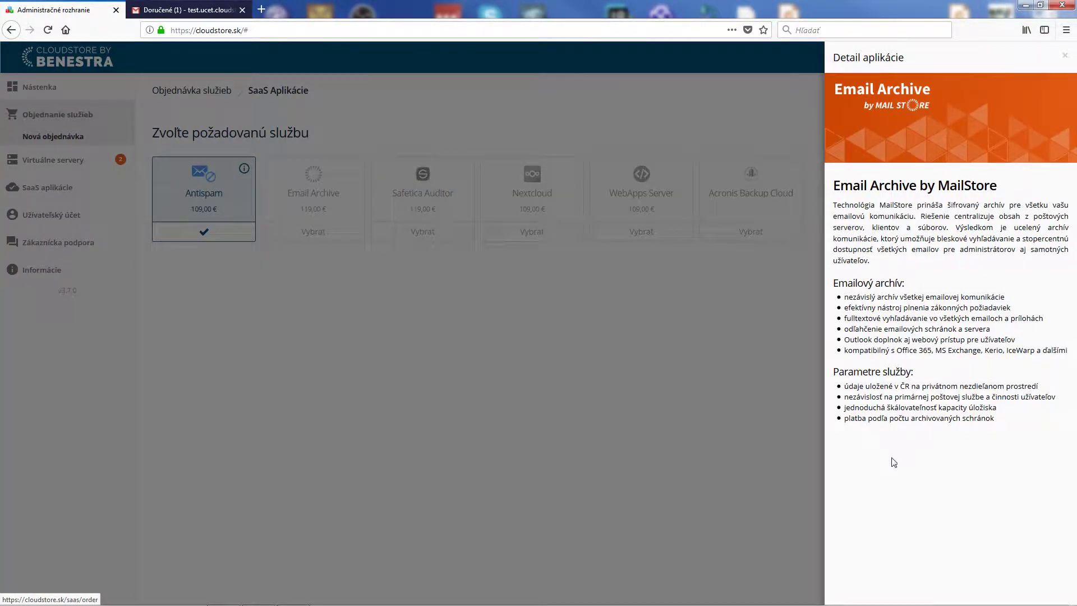
{"action": "left_click", "coordinate": [634, 355]}
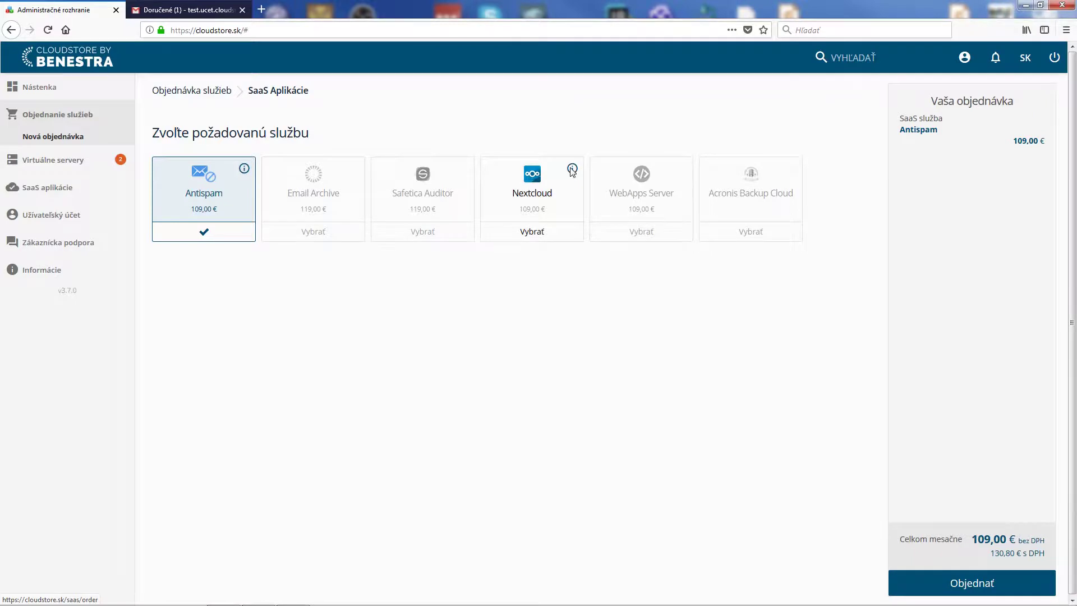
{"action": "left_click", "coordinate": [573, 170]}
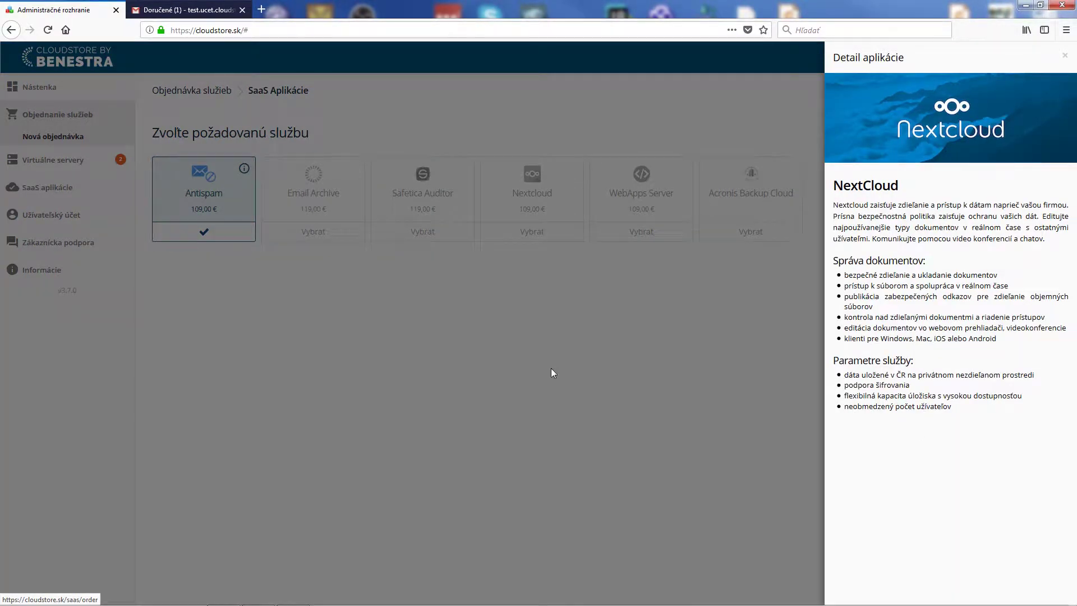
{"action": "left_click", "coordinate": [553, 372]}
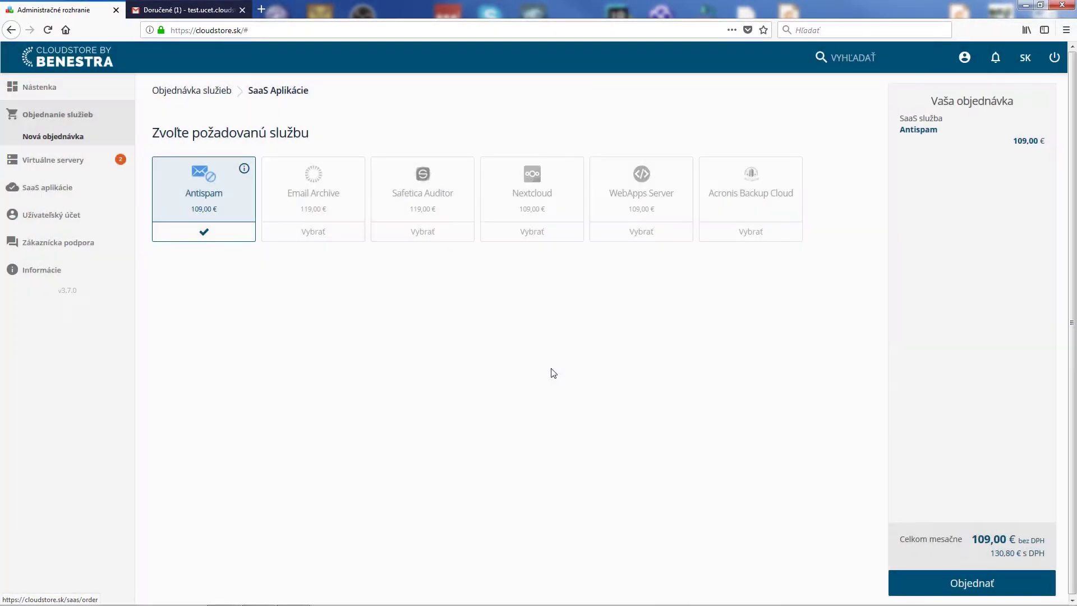
Order the Nextcloud service with a 300 GB disk.
{"action": "left_click", "coordinate": [500, 189]}
{"action": "left_click", "coordinate": [248, 351]}
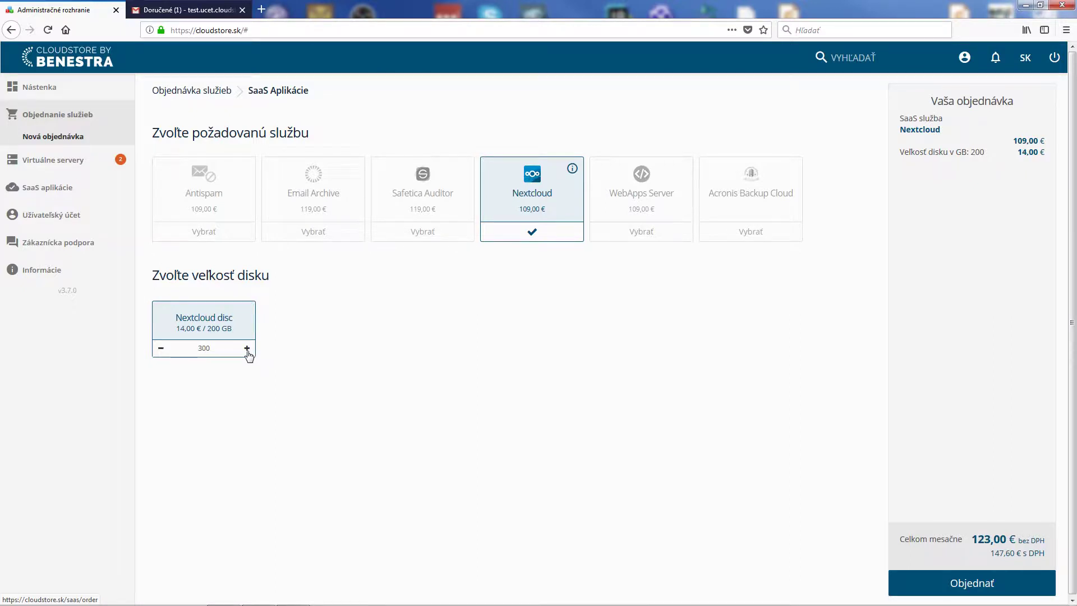
{"action": "left_click", "coordinate": [248, 351]}
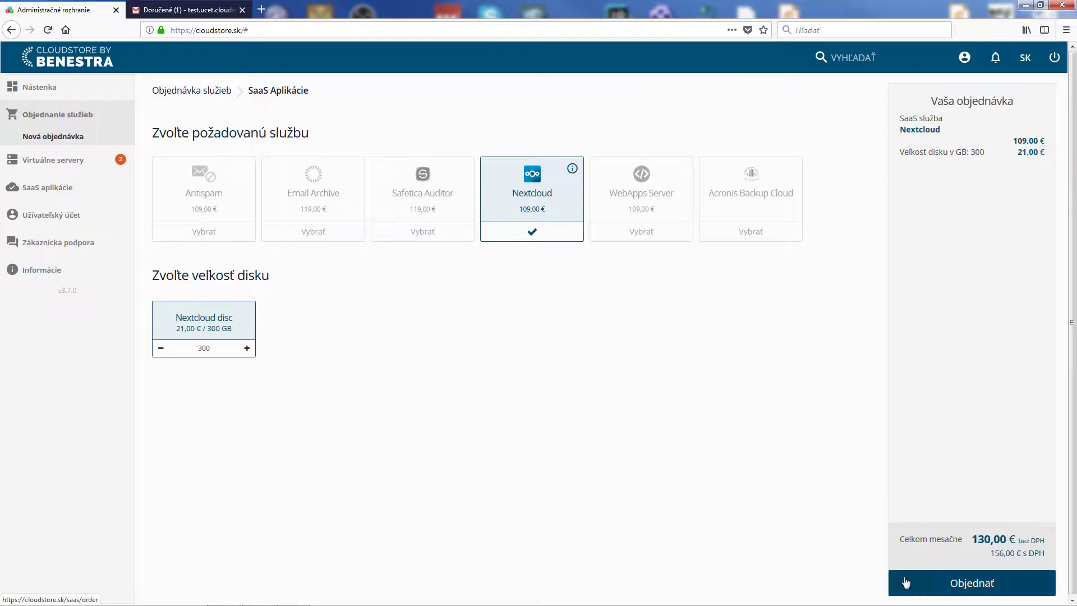
{"action": "left_click", "coordinate": [952, 585]}
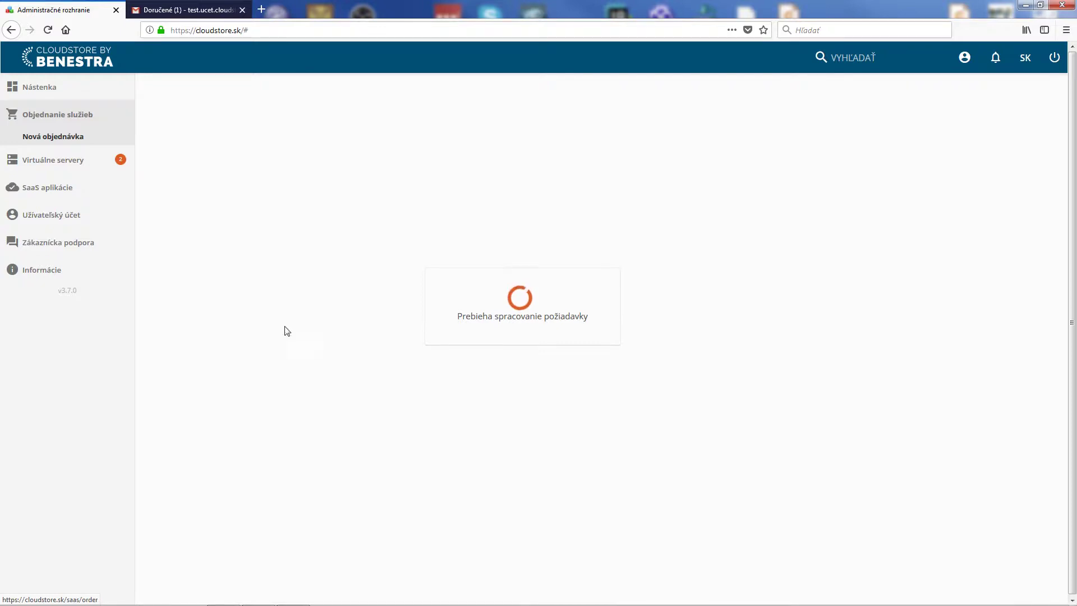
Place a new SaaS order for Email Archive with 3 mailboxes and a 200 GB disk.
{"action": "left_click", "coordinate": [58, 116]}
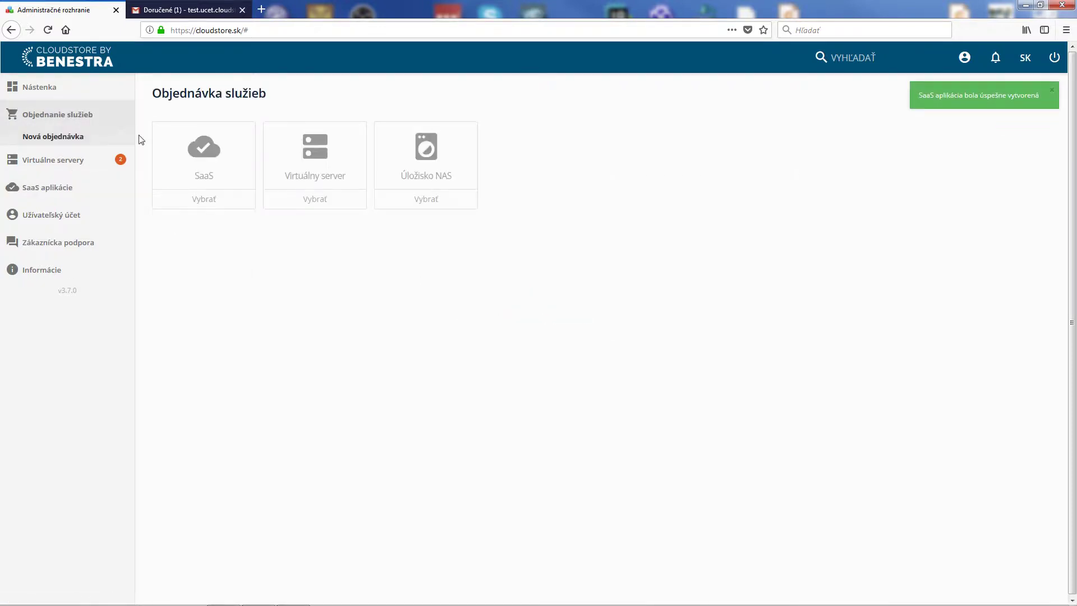
{"action": "left_click", "coordinate": [202, 151]}
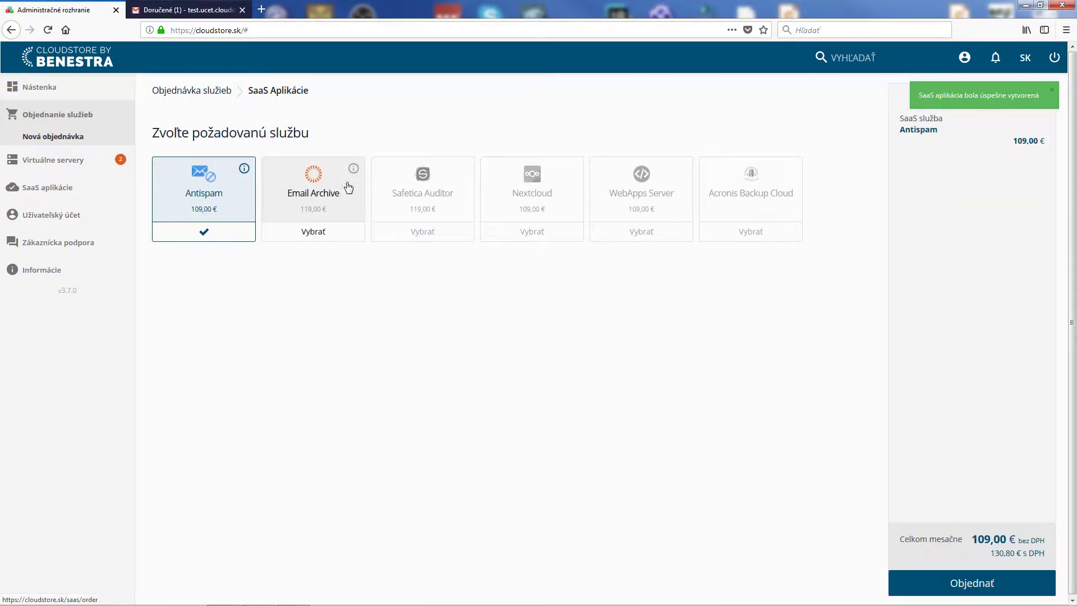
{"action": "left_click", "coordinate": [348, 200]}
{"action": "left_click", "coordinate": [247, 435]}
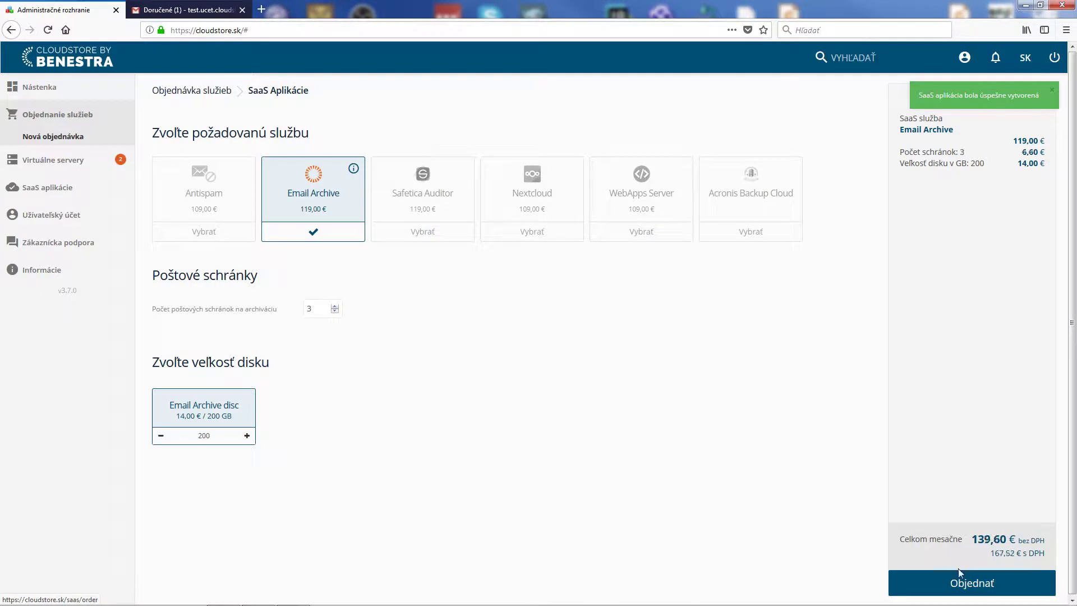
{"action": "left_click", "coordinate": [989, 585]}
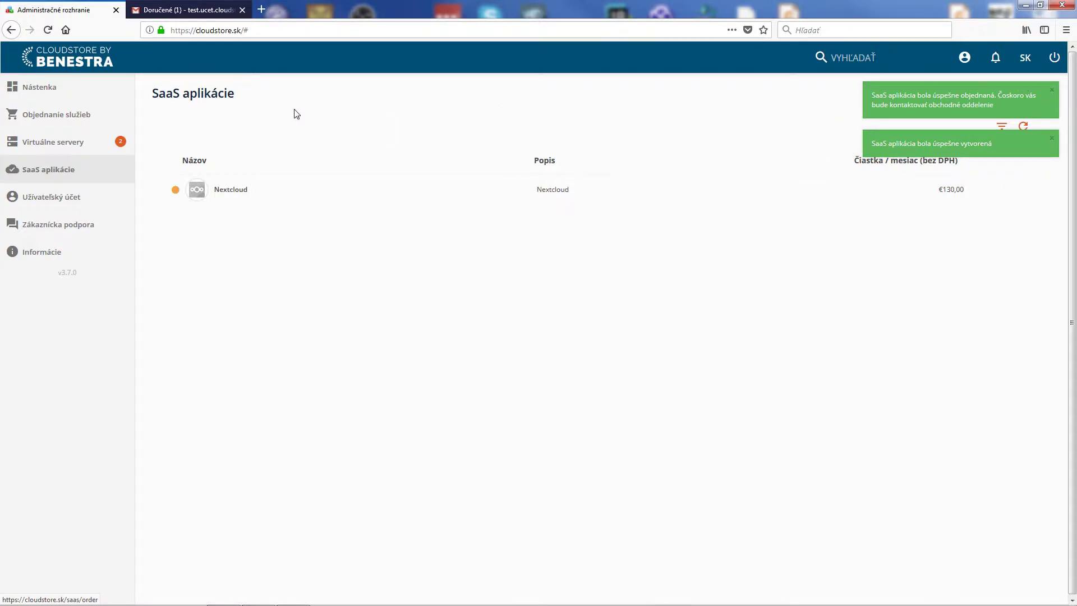
Switch to Gmail, read the message about the Email Archive inquiry, and return to the Cloudstore portal.
{"action": "left_click", "coordinate": [188, 10]}
{"action": "left_click", "coordinate": [306, 152]}
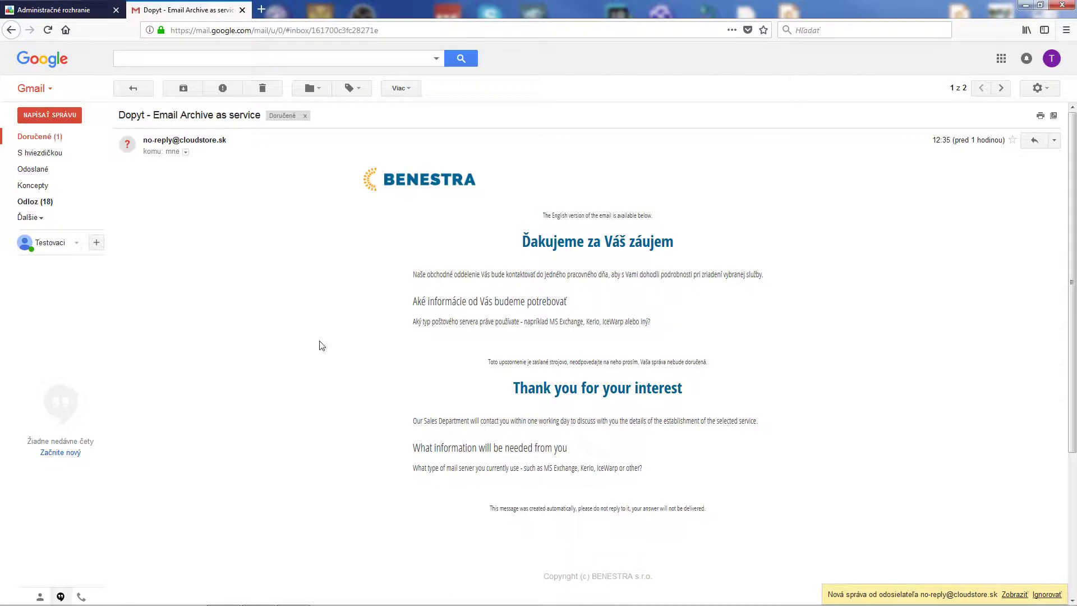
{"action": "left_click", "coordinate": [44, 12]}
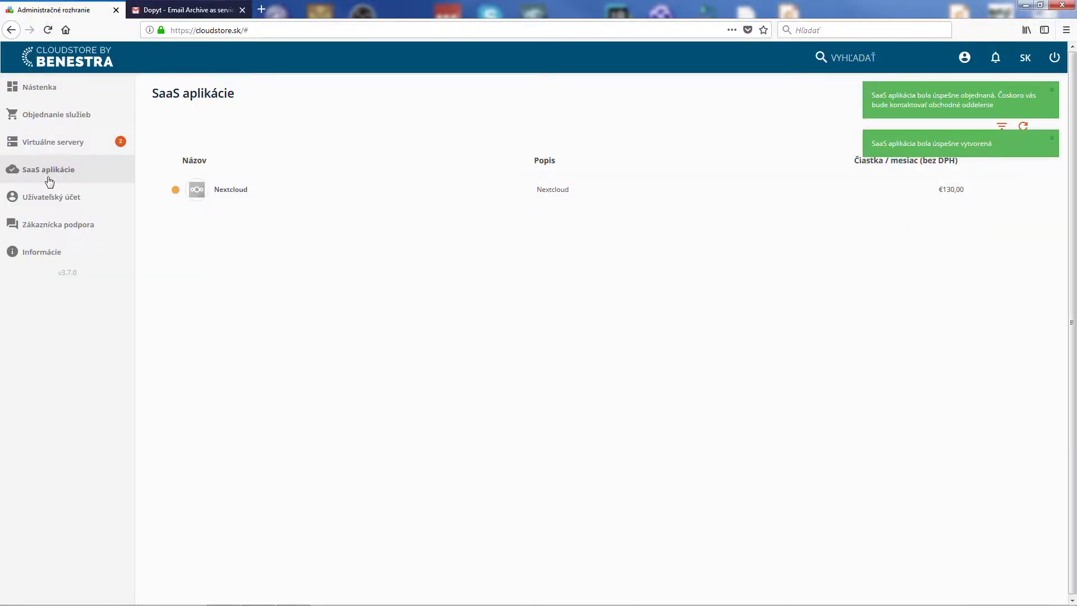
Open the customer support request form and dismiss both order notifications.
{"action": "left_click", "coordinate": [49, 230]}
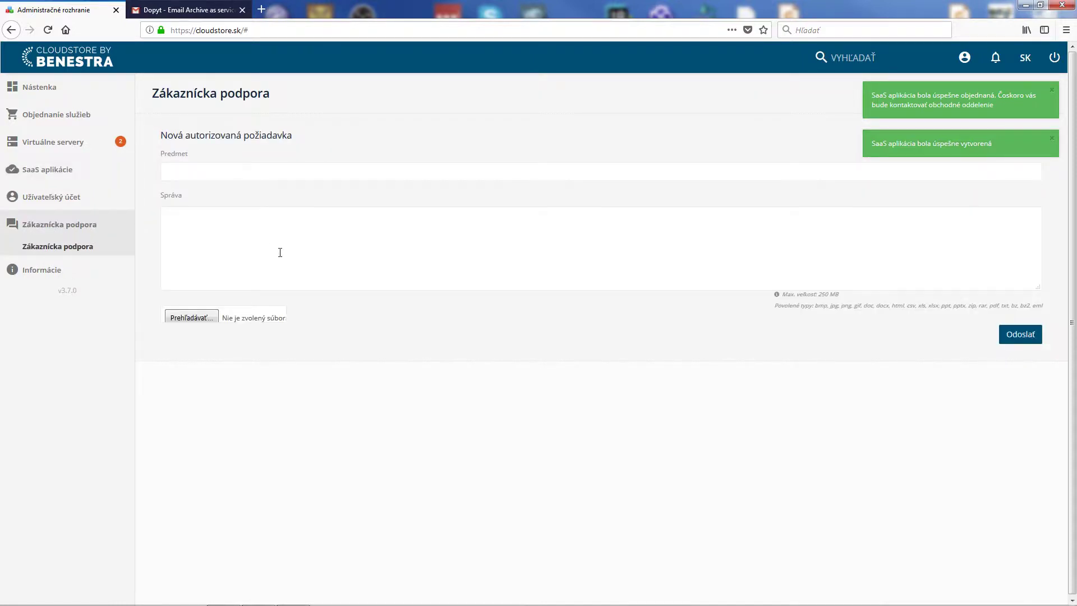
{"action": "left_click", "coordinate": [1052, 90]}
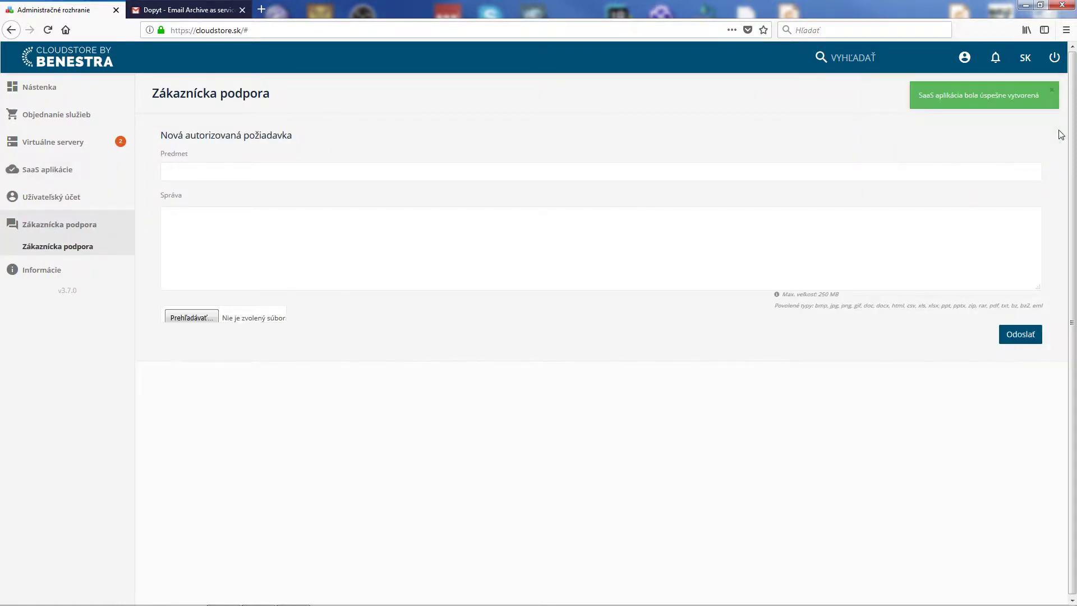
{"action": "left_click", "coordinate": [1051, 91]}
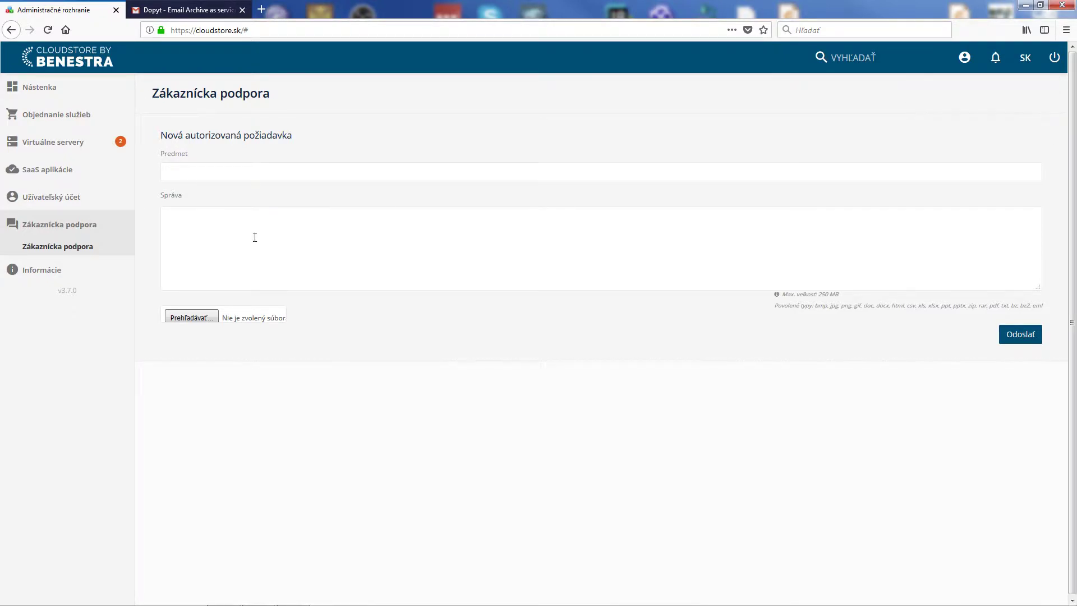
Start a virtual server order with MS Windows Server 2016 Standard x86_64 and view that system's details.
{"action": "left_click", "coordinate": [49, 115]}
{"action": "left_click", "coordinate": [295, 139]}
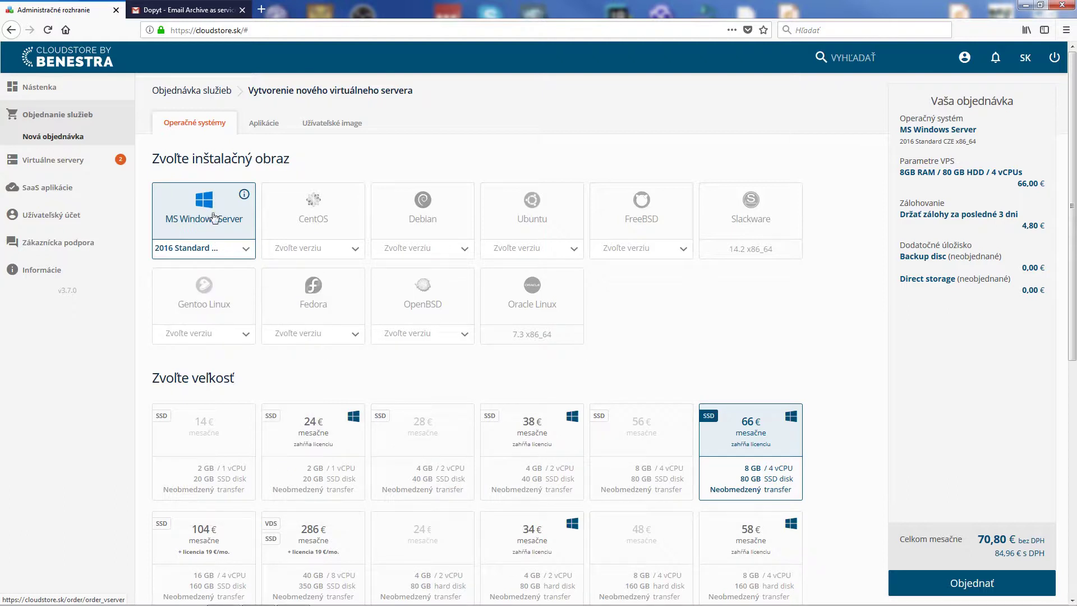
{"action": "left_click", "coordinate": [245, 249]}
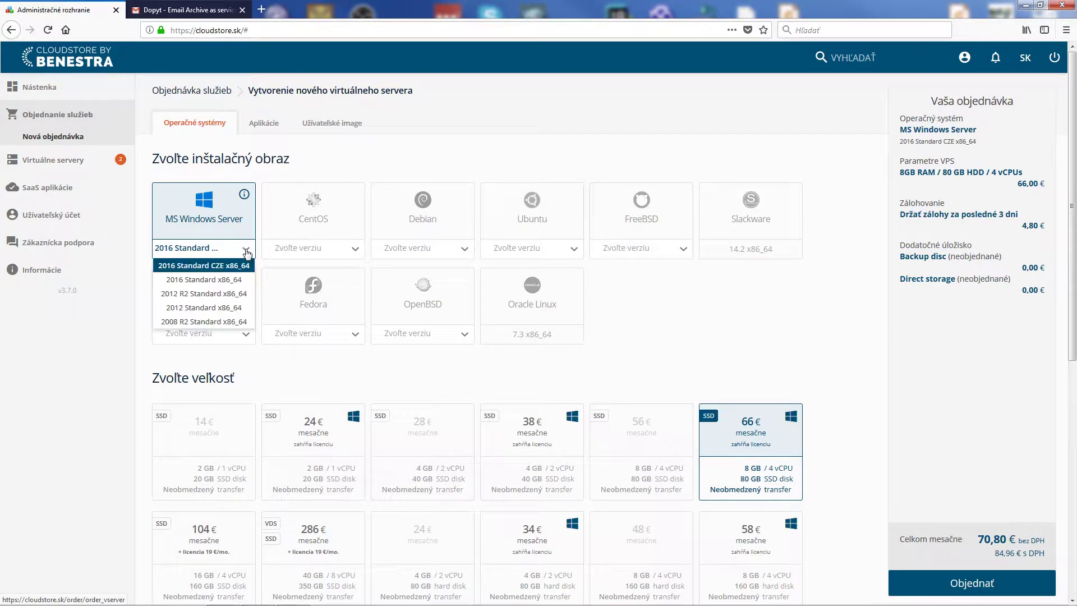
{"action": "left_click", "coordinate": [219, 282]}
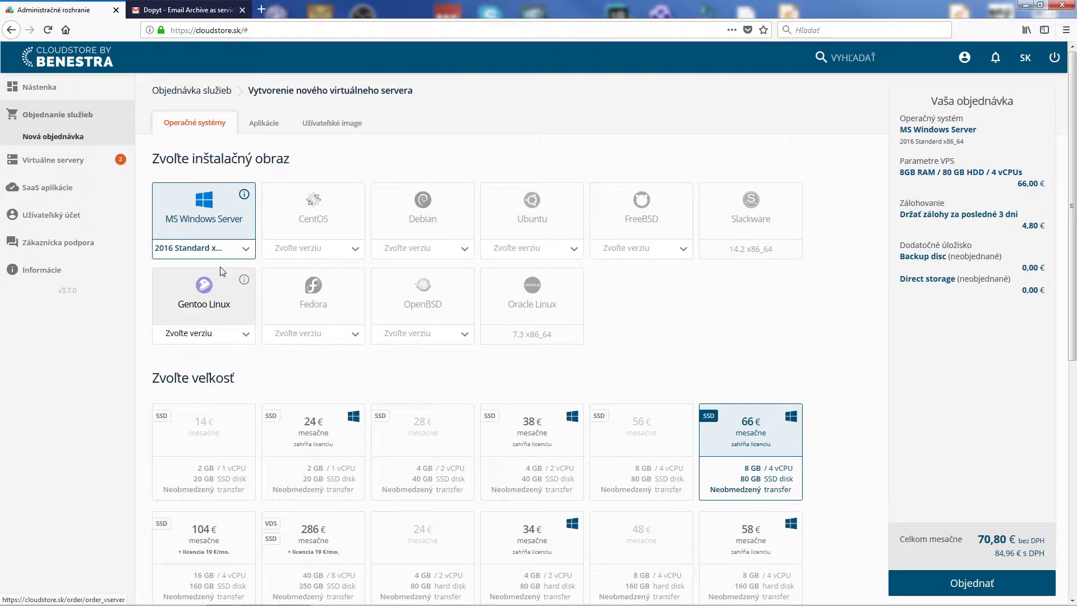
{"action": "left_click", "coordinate": [243, 196]}
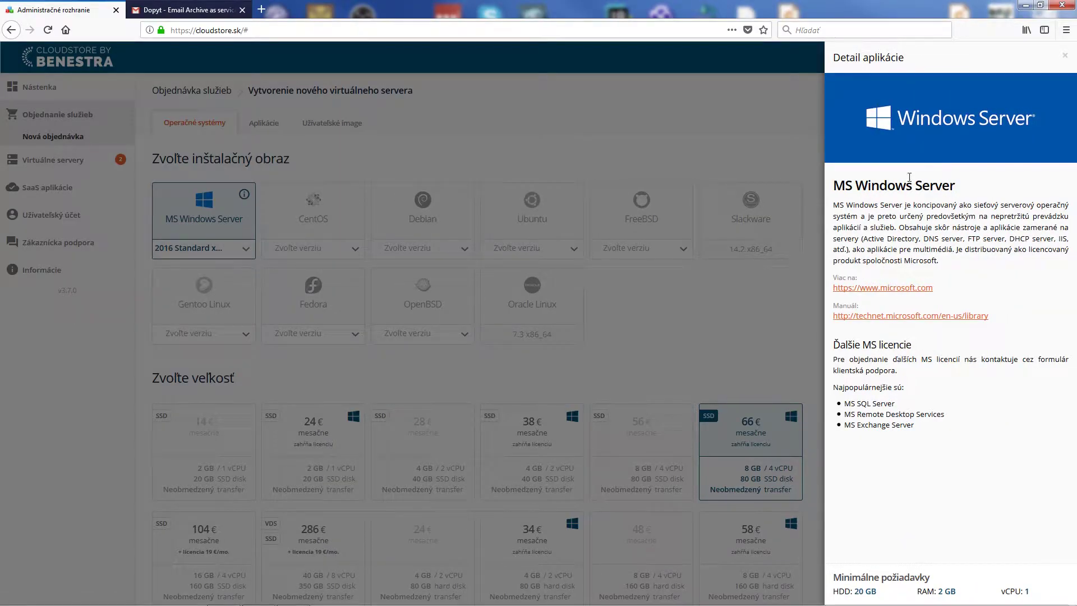
{"action": "left_click", "coordinate": [776, 130]}
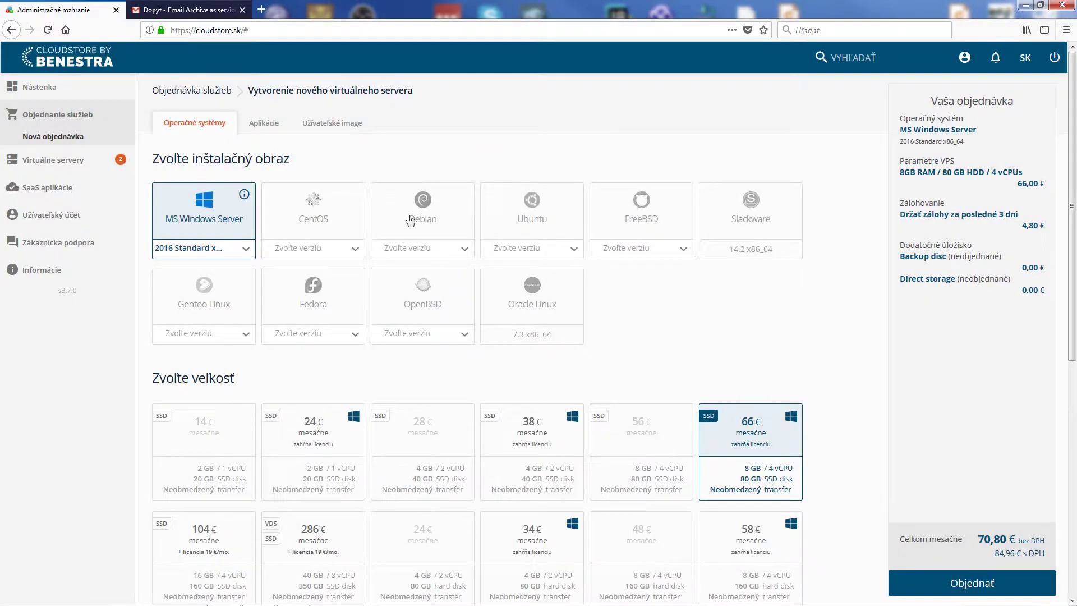
Choose the 34 € server size with 4 GB RAM, 2 vCPU and 80 GB hard disk, with backups for the last 3 days.
{"action": "scroll", "coordinate": [488, 413], "scroll_direction": "down", "scroll_amount": 2}
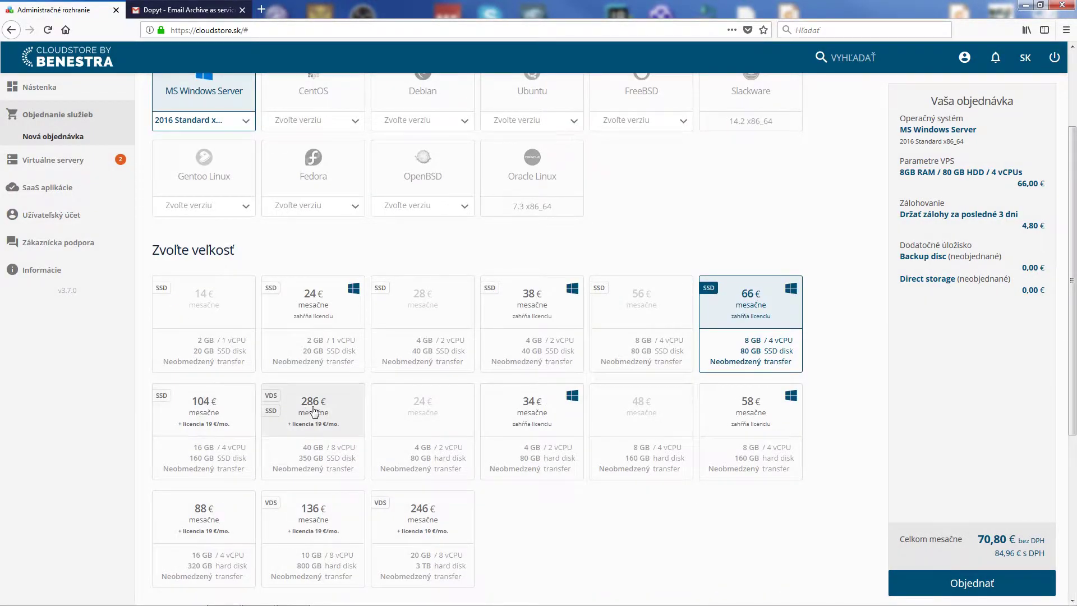
{"action": "left_click", "coordinate": [513, 400]}
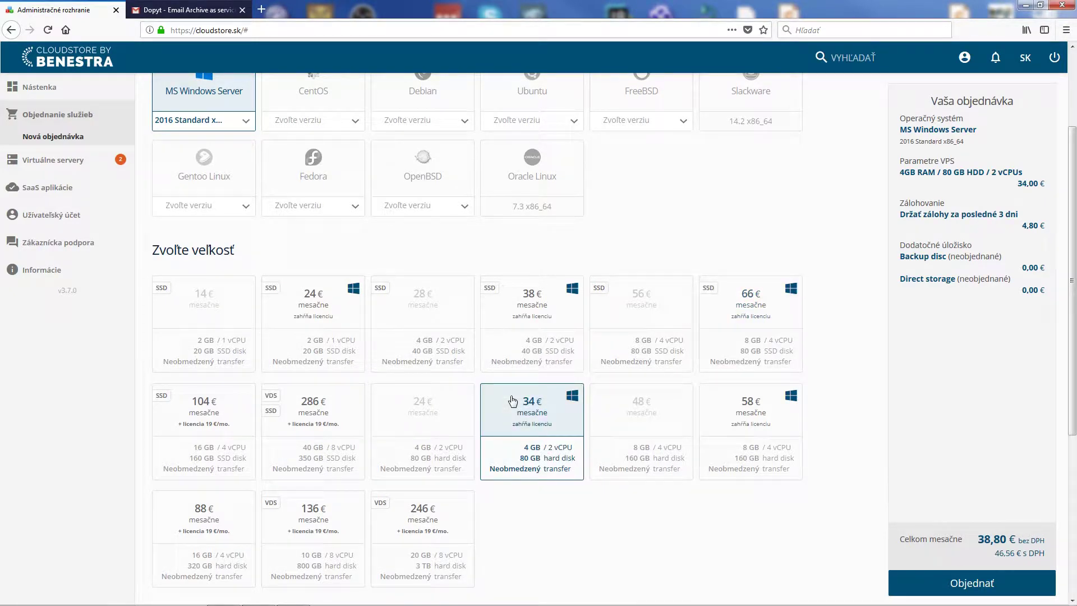
{"action": "scroll", "coordinate": [533, 415], "scroll_direction": "down", "scroll_amount": 1}
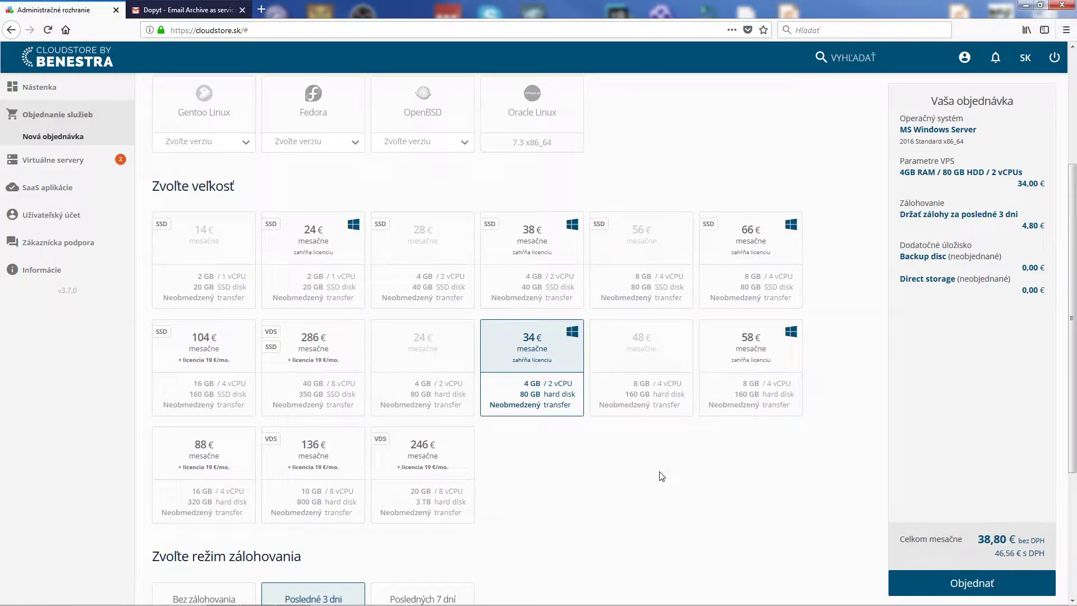
{"action": "scroll", "coordinate": [668, 476], "scroll_direction": "down", "scroll_amount": 3}
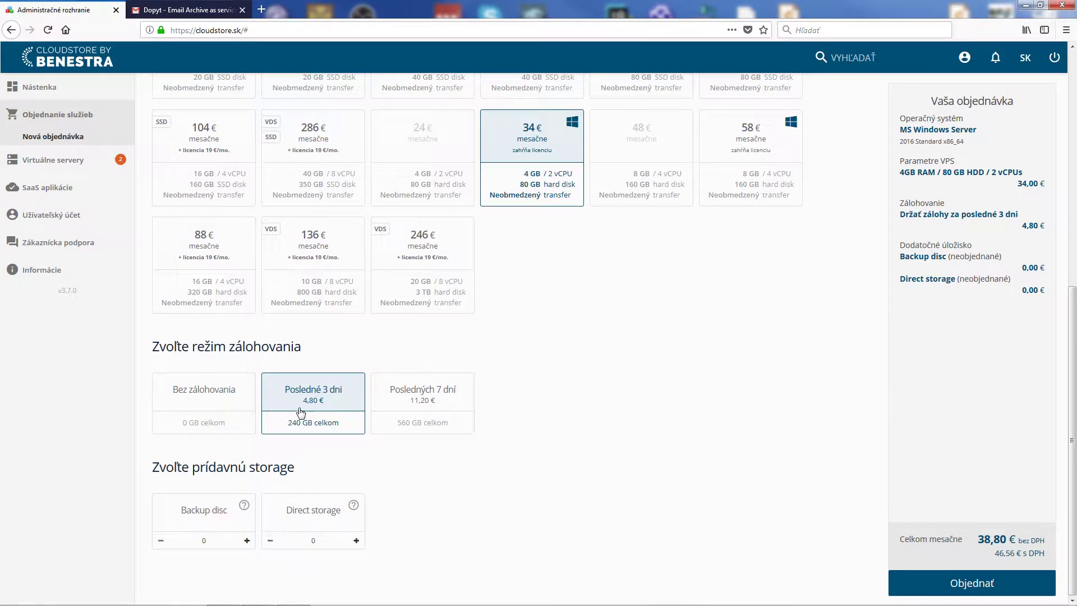
{"action": "left_click", "coordinate": [395, 396]}
{"action": "left_click", "coordinate": [318, 389]}
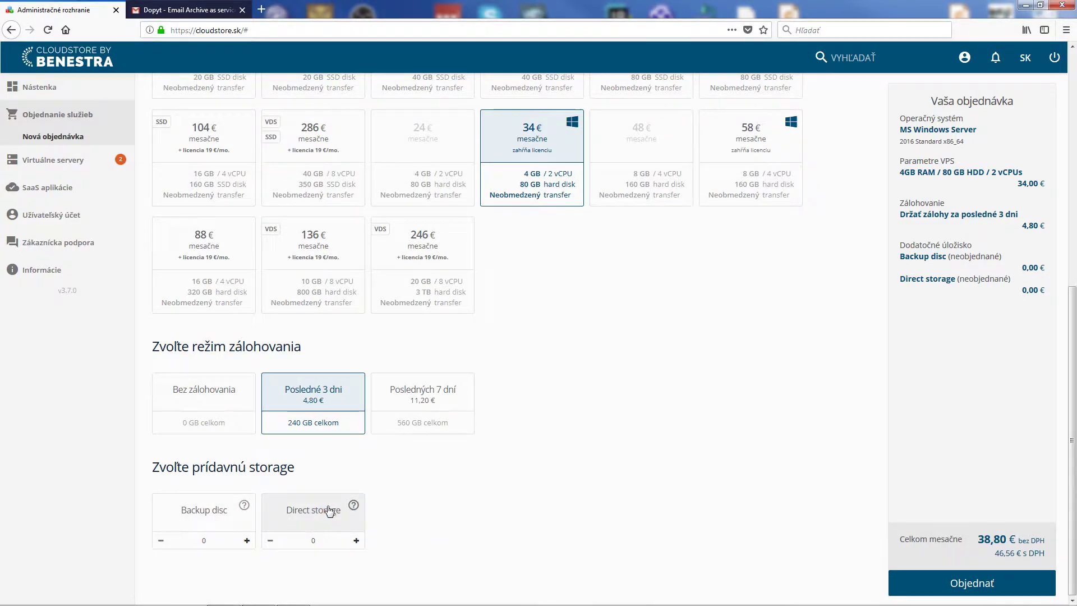
Add 200 GB of Direct storage and place the virtual server order.
{"action": "mouse_move", "coordinate": [354, 507]}
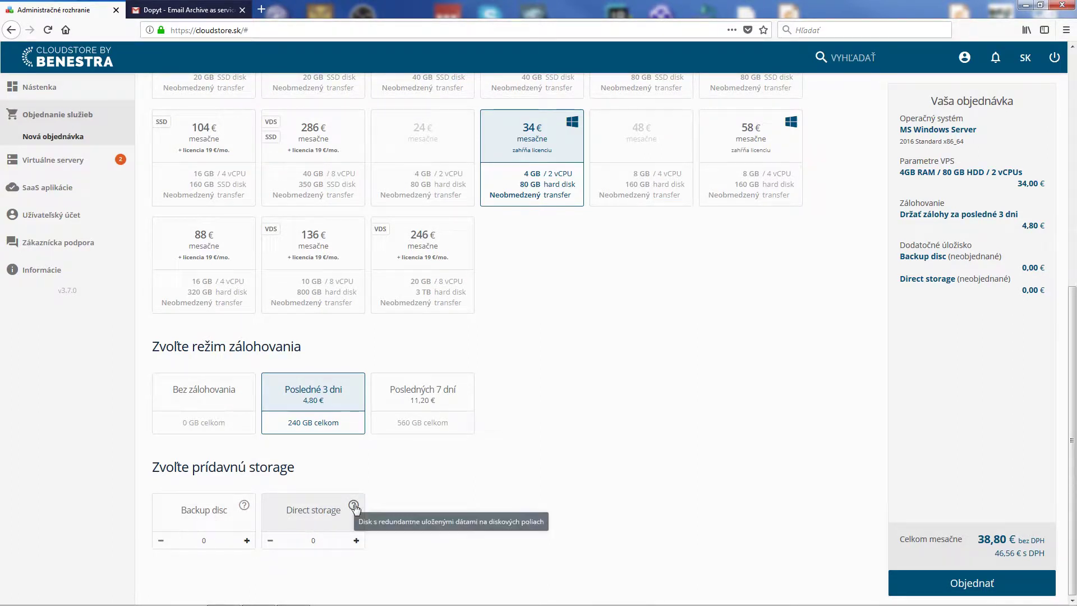
{"action": "left_click", "coordinate": [356, 541]}
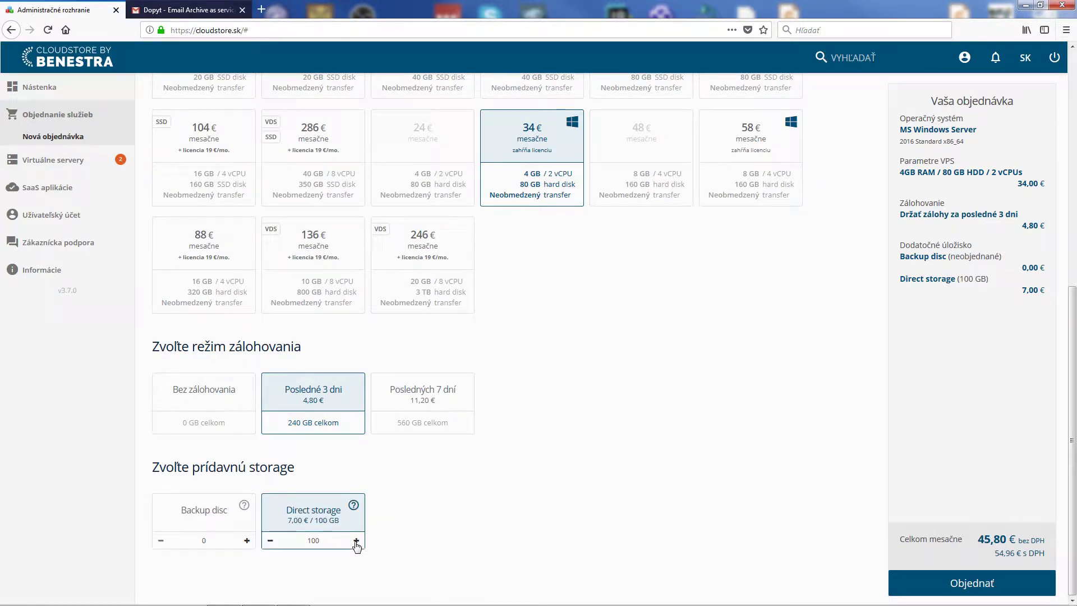
{"action": "left_click", "coordinate": [356, 541]}
{"action": "left_click_drag", "start_coordinate": [883, 250], "coordinate": [891, 313]}
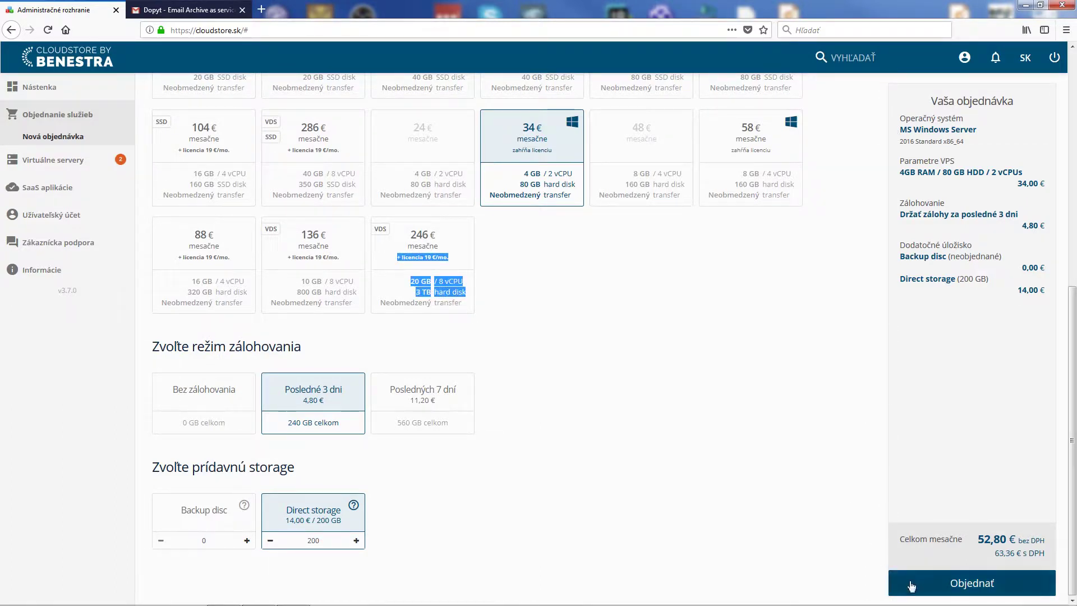
{"action": "left_click", "coordinate": [753, 506]}
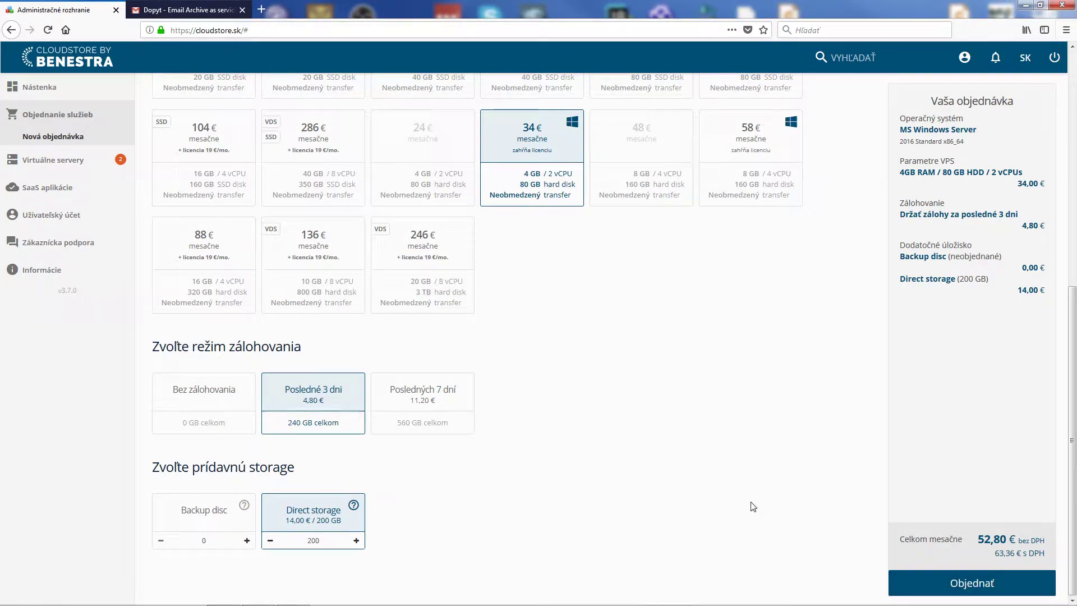
{"action": "left_click", "coordinate": [950, 593]}
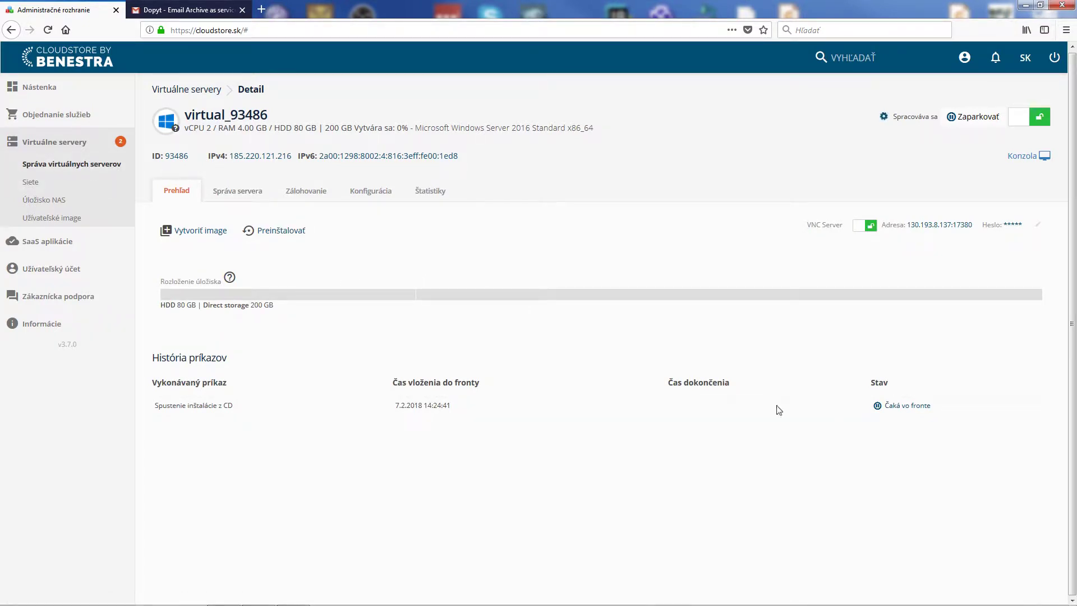
Start a new virtual server order from the application images and view the details of WebApps Server.
{"action": "left_click", "coordinate": [39, 116]}
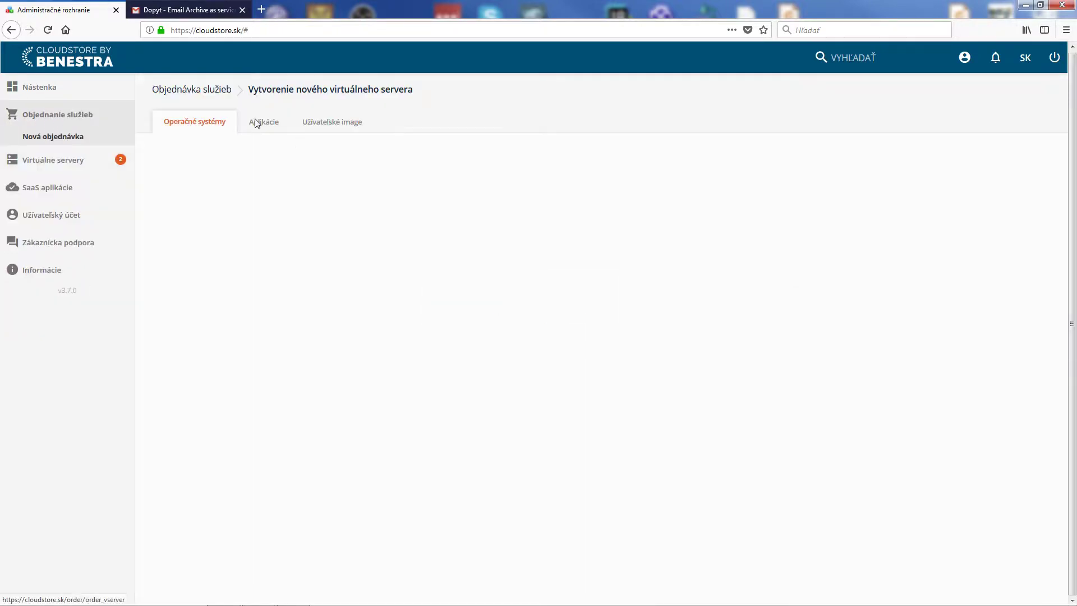
{"action": "left_click", "coordinate": [258, 121]}
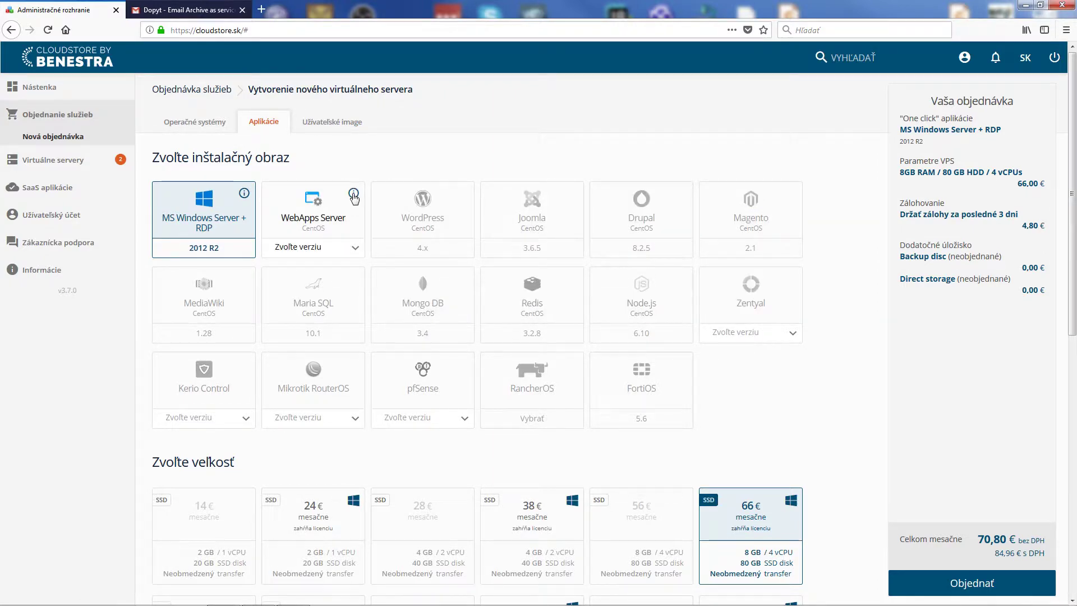
{"action": "left_click", "coordinate": [352, 193]}
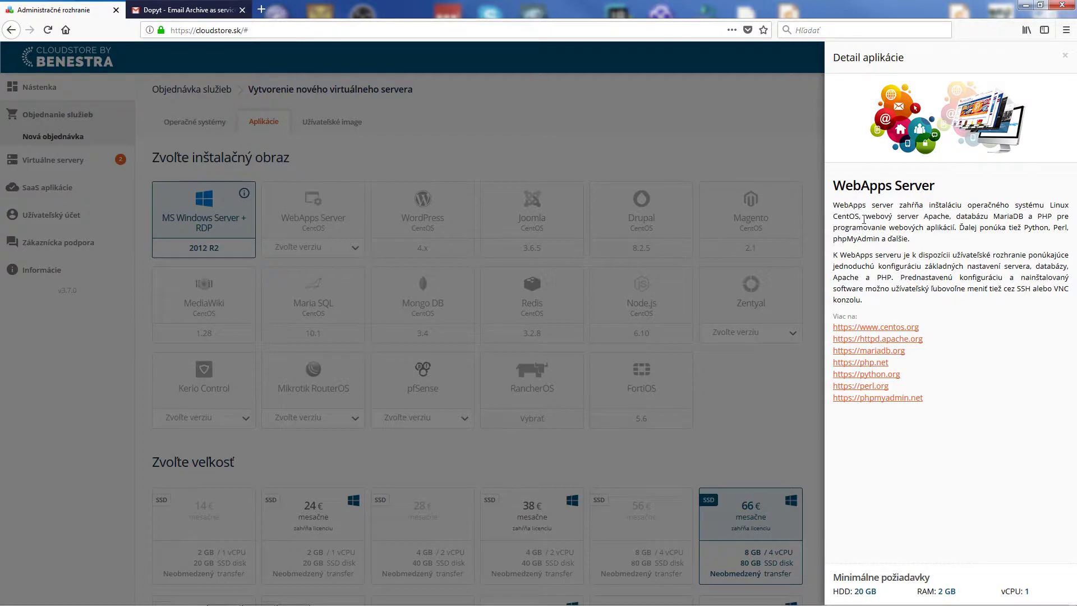
{"action": "left_click", "coordinate": [437, 163]}
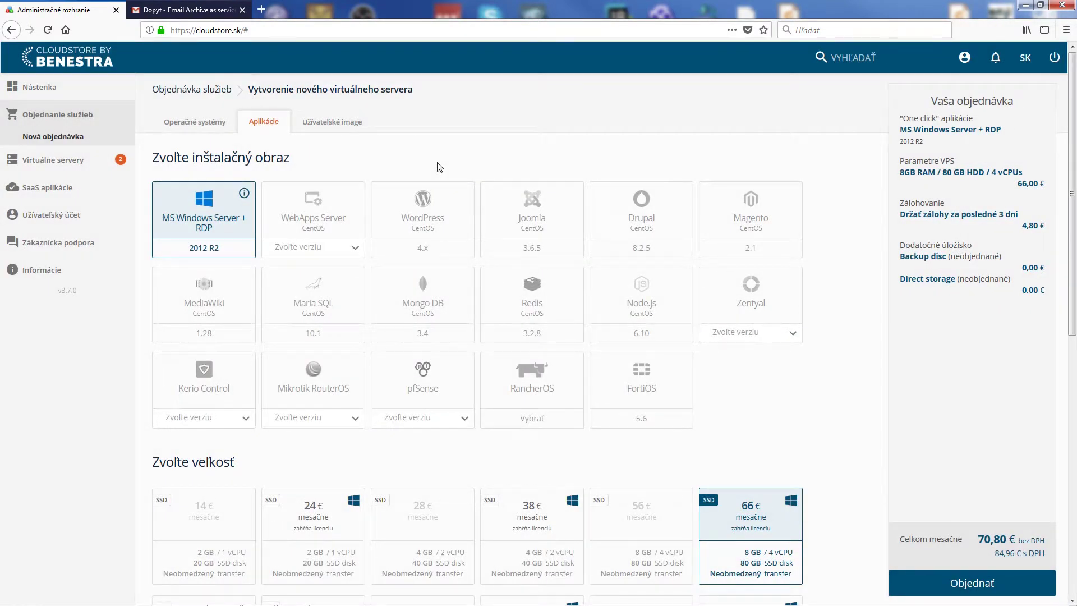
Choose WebApps Server with PHP 5.6 and the 14 € size with 2 GB RAM, 1 vCPU and 20 GB SSD disk.
{"action": "left_click", "coordinate": [349, 249]}
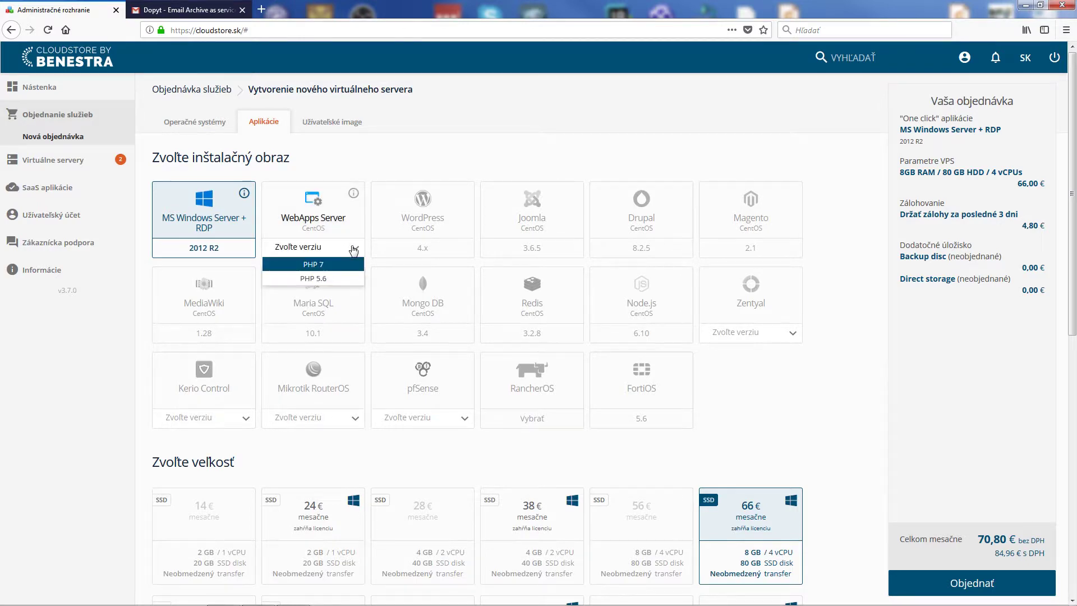
{"action": "left_click", "coordinate": [313, 278]}
{"action": "scroll", "coordinate": [314, 281], "scroll_direction": "down", "scroll_amount": 3}
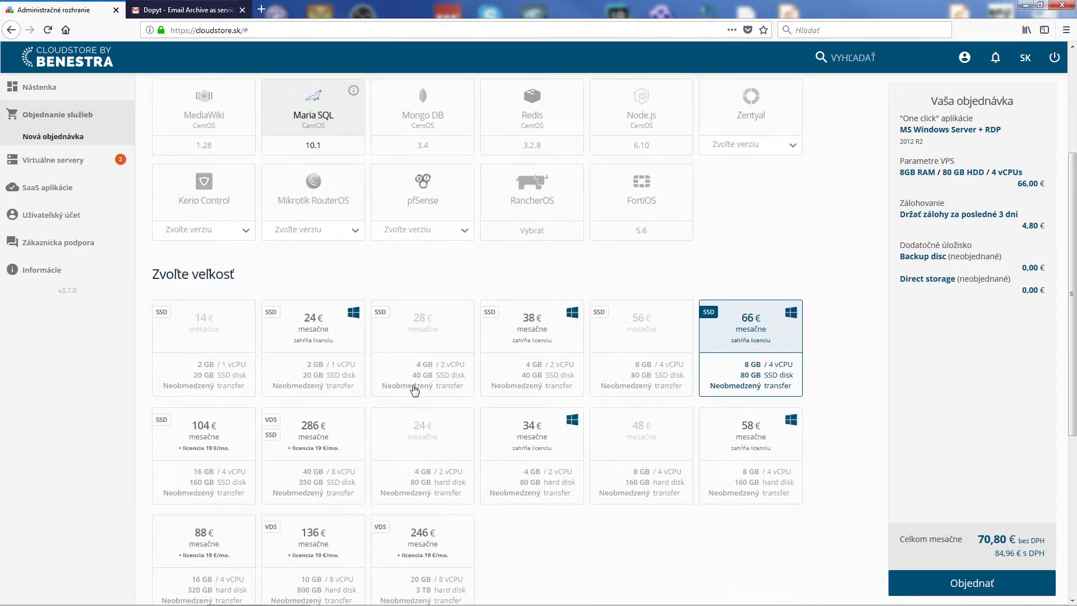
{"action": "left_click", "coordinate": [393, 337]}
{"action": "double_click", "coordinate": [400, 321]}
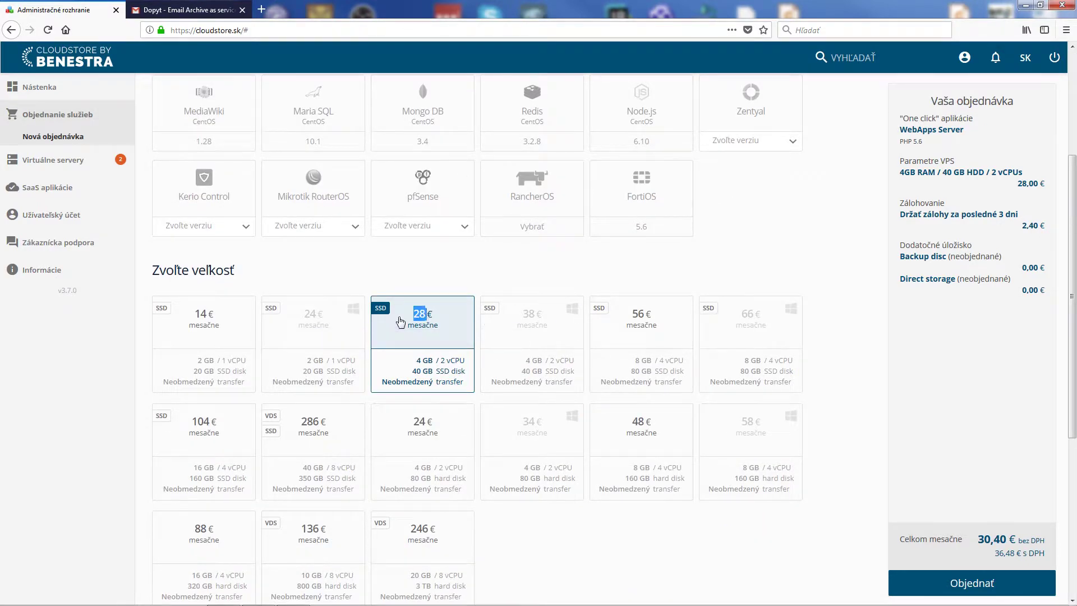
{"action": "left_click", "coordinate": [225, 324]}
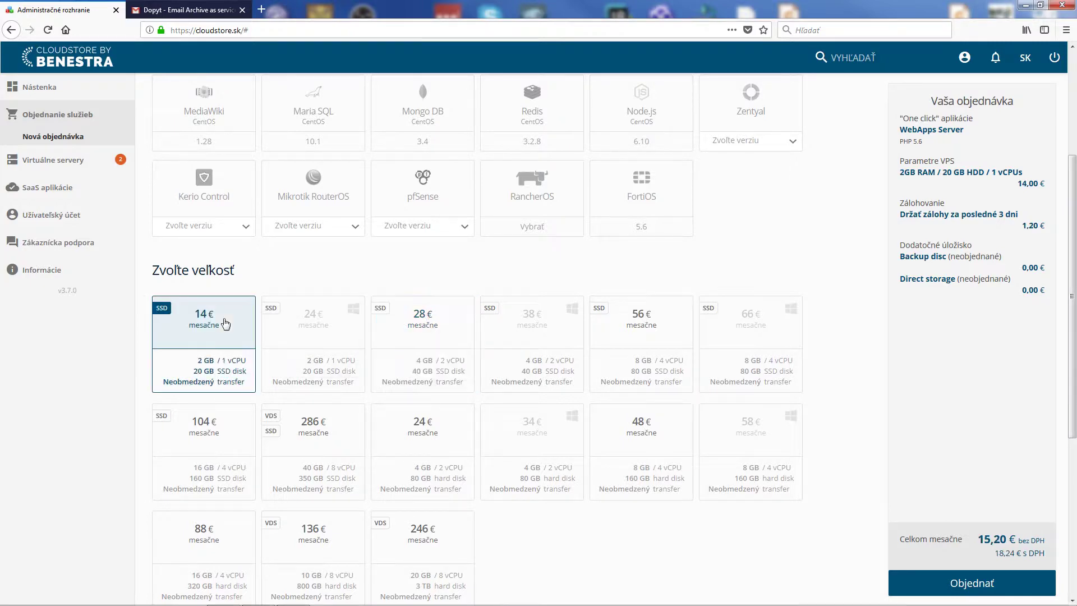
Set the server's backup mode to Bez zálohovania and highlight the warning text below it.
{"action": "scroll", "coordinate": [325, 261], "scroll_direction": "down", "scroll_amount": 5}
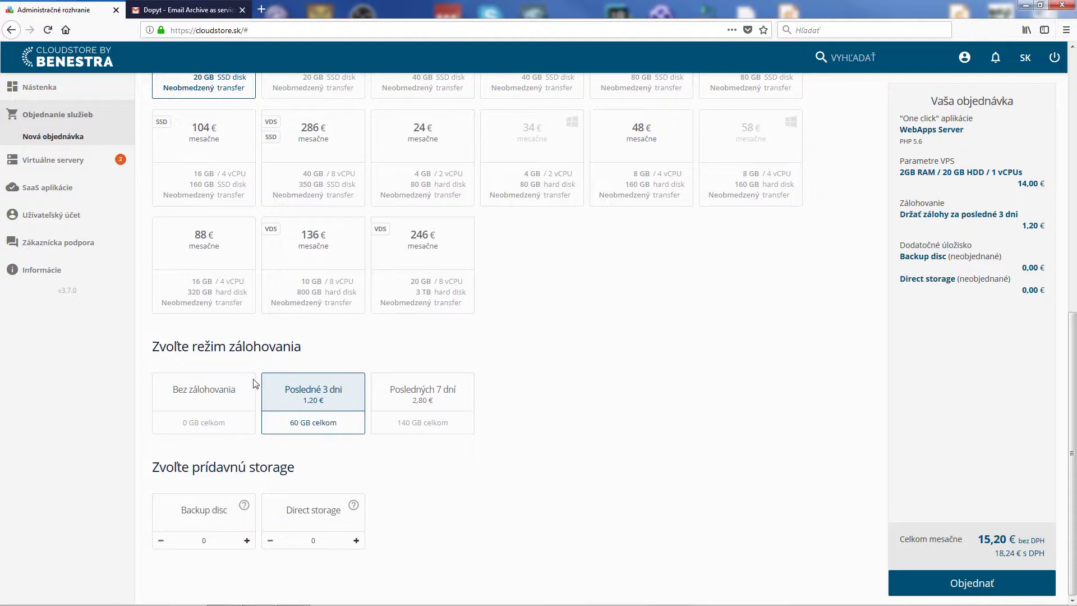
{"action": "left_click", "coordinate": [196, 384]}
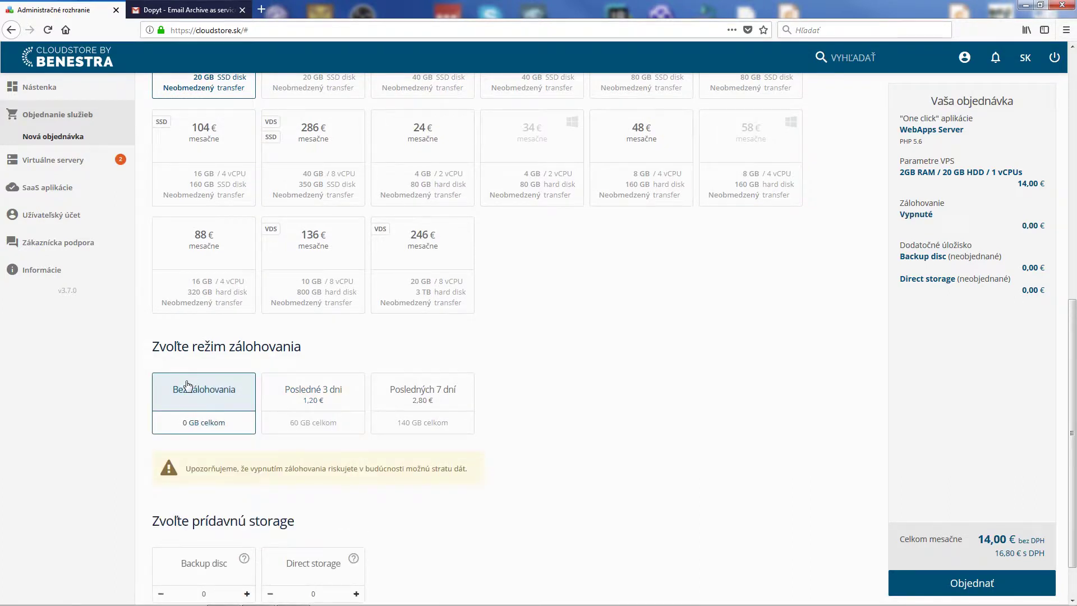
{"action": "left_click_drag", "start_coordinate": [186, 472], "coordinate": [471, 474]}
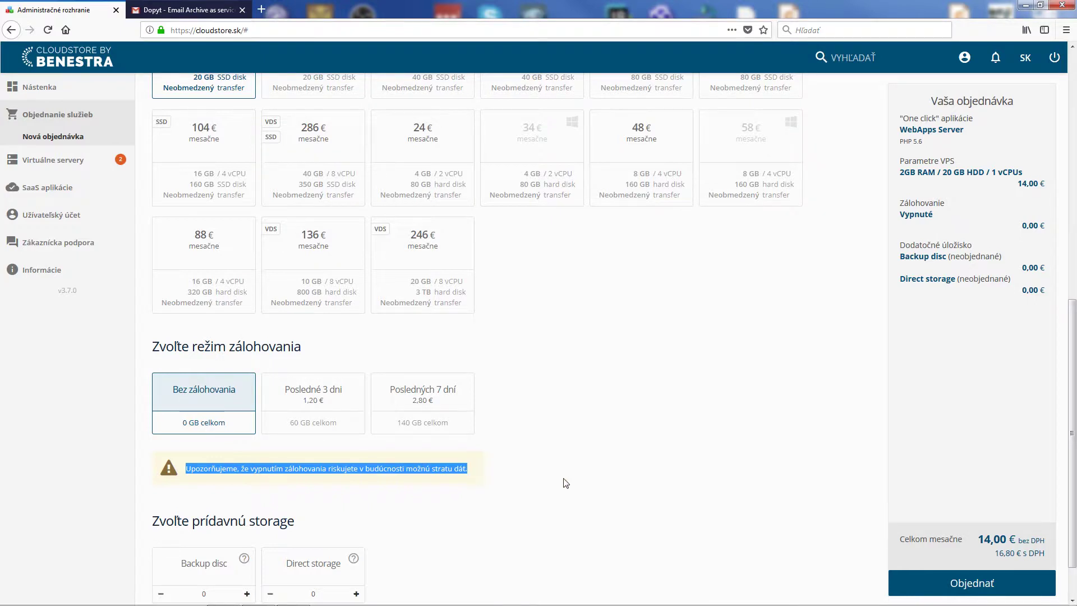
Add a 200 GB Backup disc as additional storage and place the WebApps Server order.
{"action": "scroll", "coordinate": [570, 457], "scroll_direction": "down", "scroll_amount": 1}
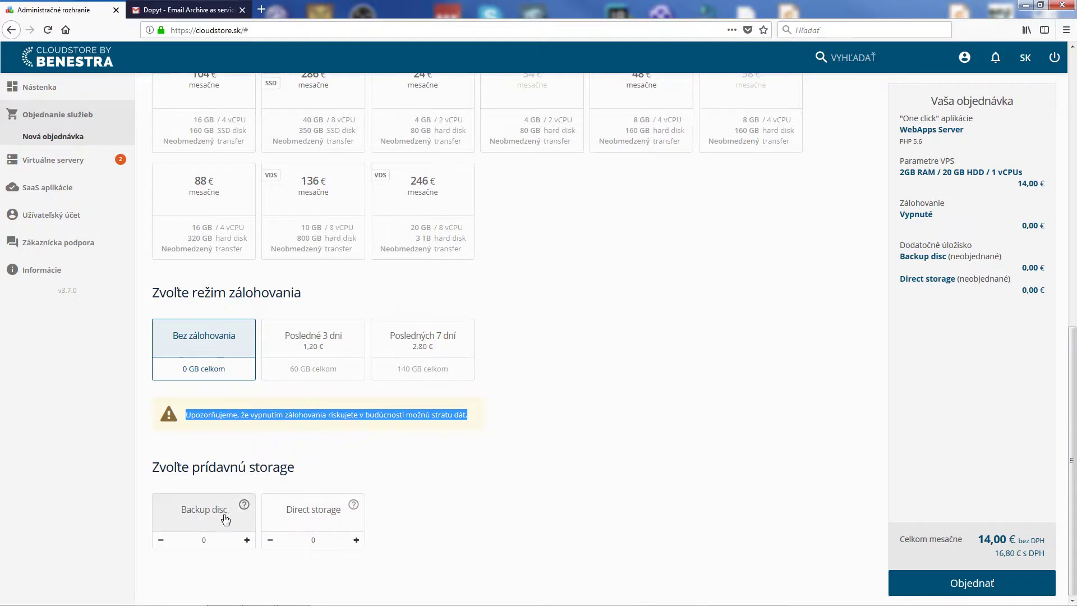
{"action": "left_click", "coordinate": [247, 541]}
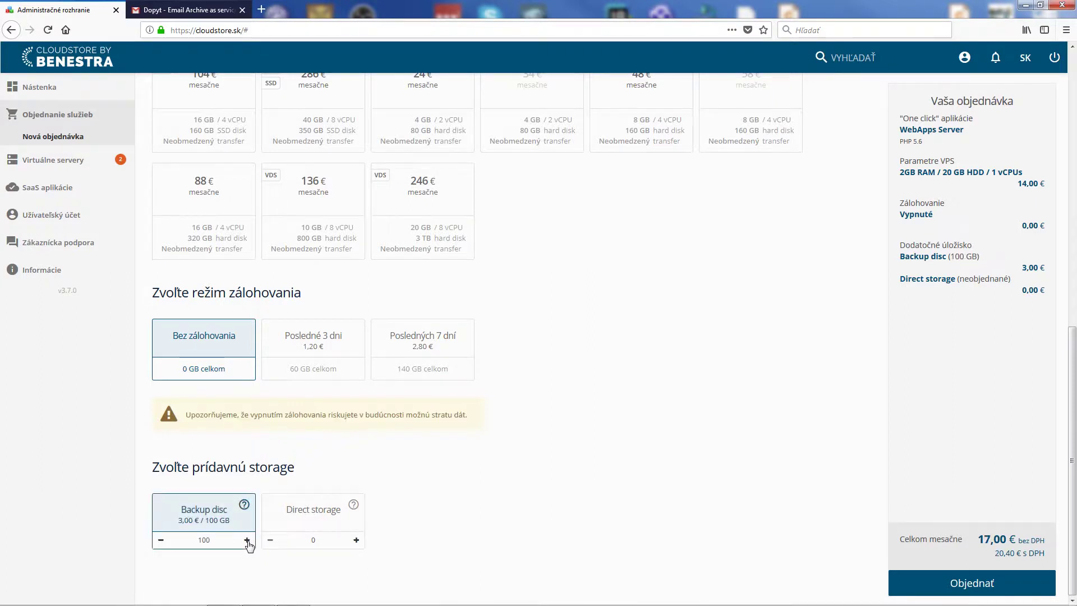
{"action": "left_click", "coordinate": [247, 541]}
{"action": "left_click", "coordinate": [956, 583]}
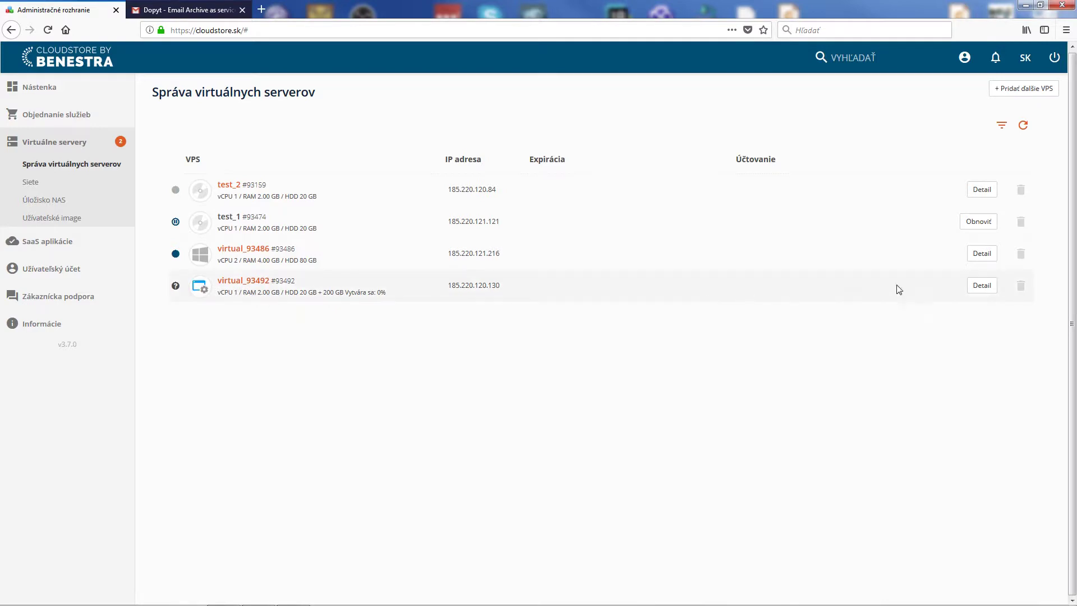
View the newly ordered WebApps server's details and check the status indicator of each virtual server on the dashboard.
{"action": "left_click", "coordinate": [979, 285]}
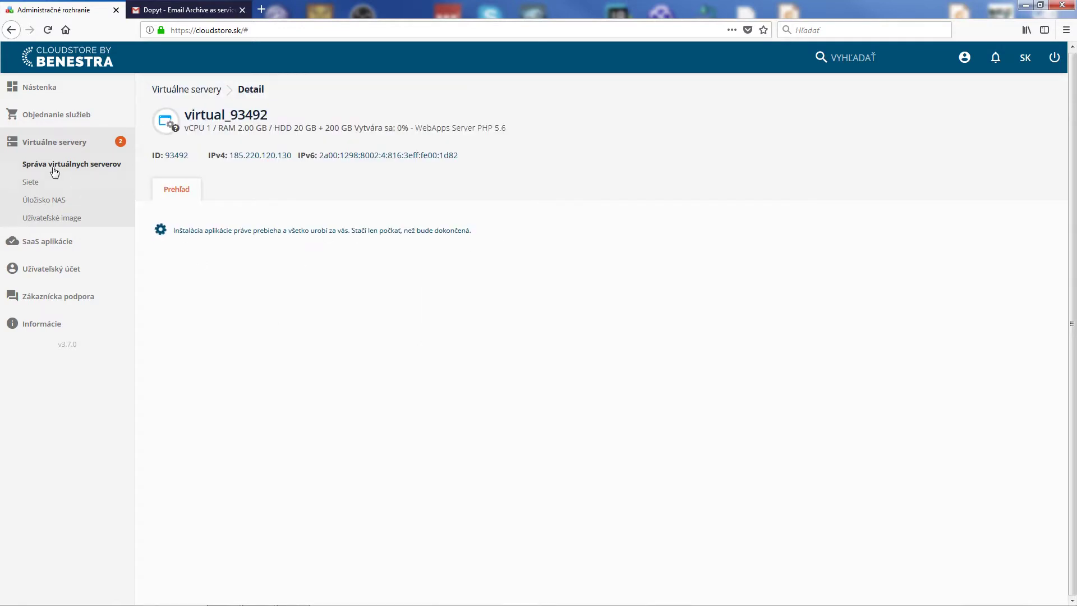
{"action": "left_click", "coordinate": [41, 95]}
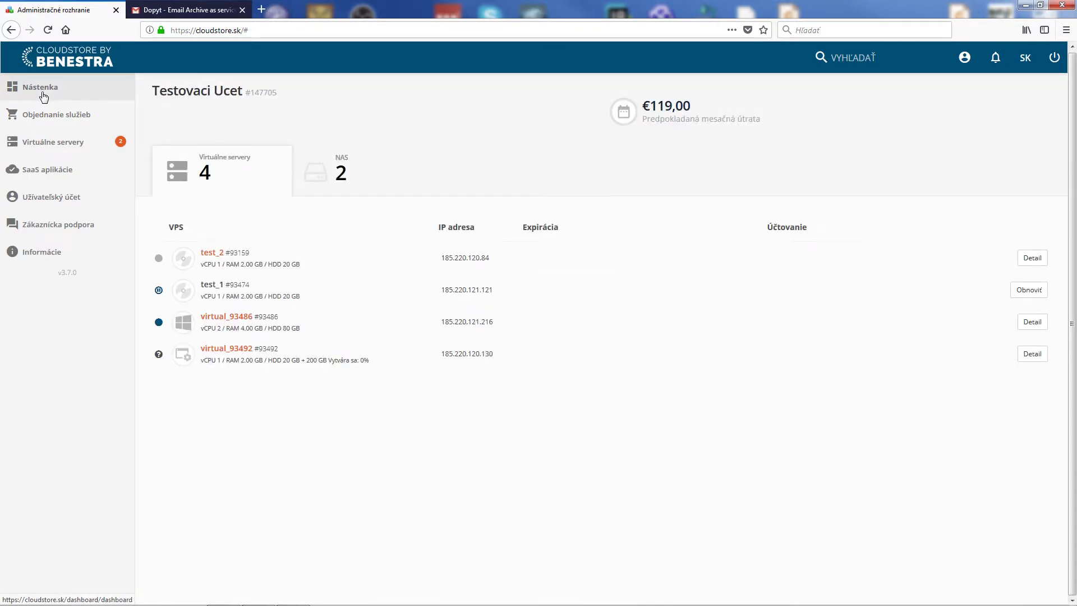
{"action": "mouse_move", "coordinate": [161, 328]}
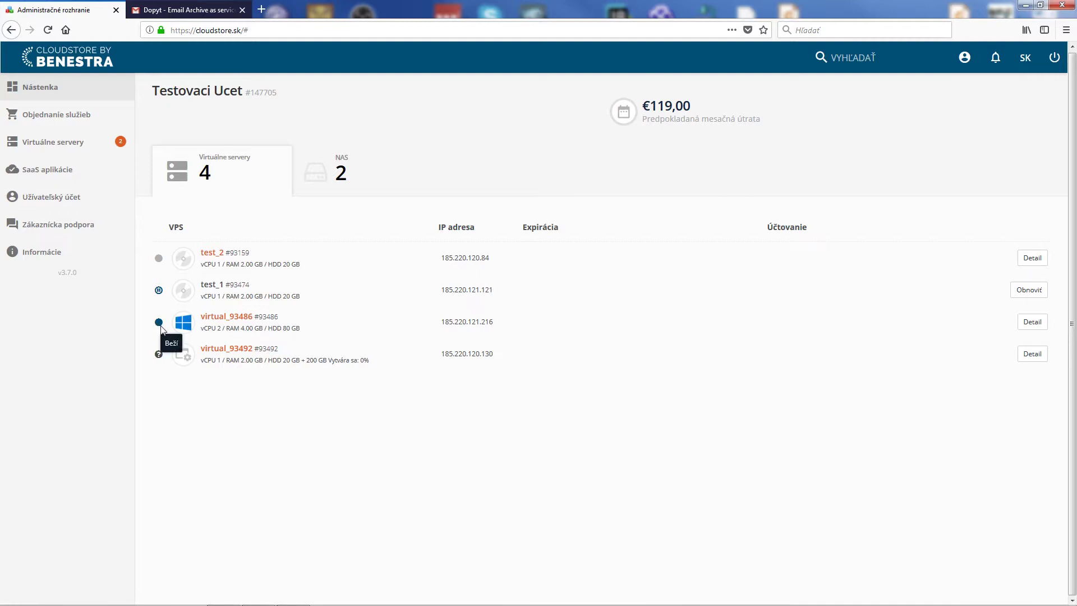
{"action": "mouse_move", "coordinate": [159, 291]}
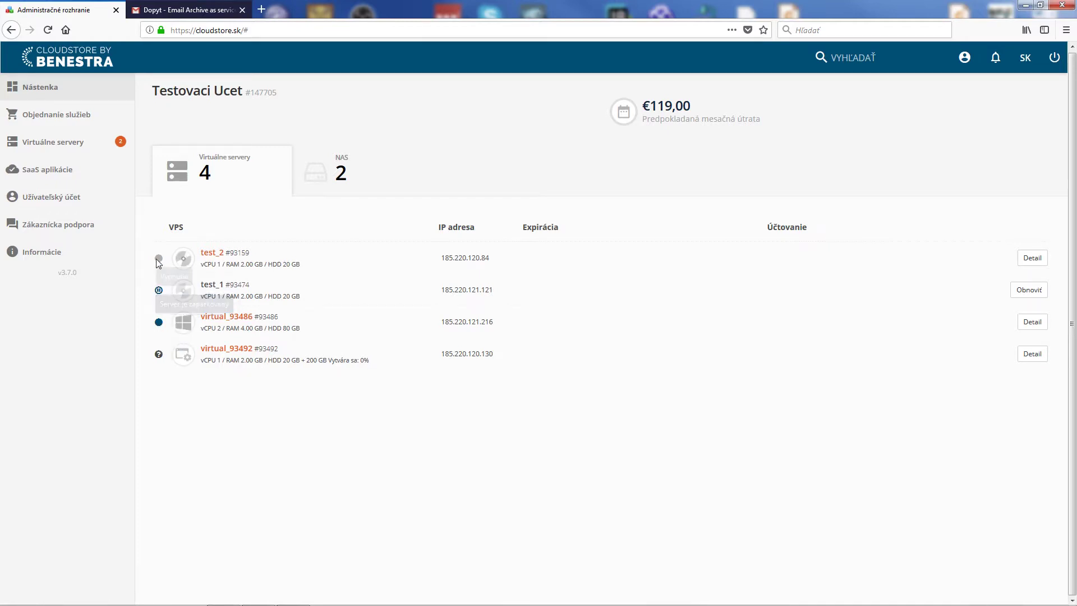
{"action": "mouse_move", "coordinate": [159, 260]}
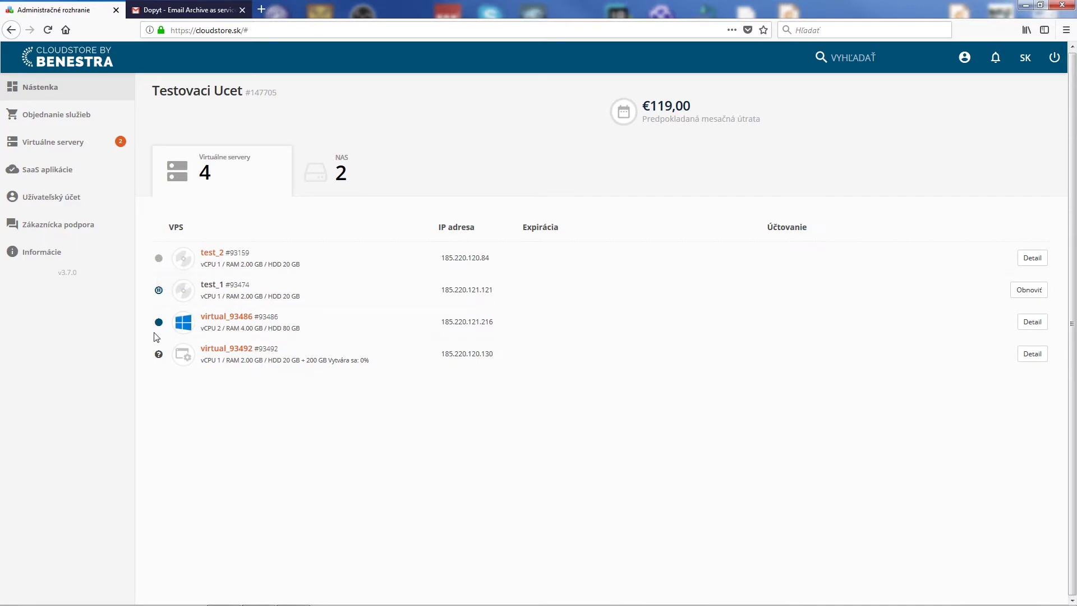
{"action": "mouse_move", "coordinate": [158, 359]}
Start a virtual server order from user image image_18012603 with the 28 € size (4 GB RAM, 2 vCPU, 40 GB SSD).
{"action": "left_click", "coordinate": [54, 231]}
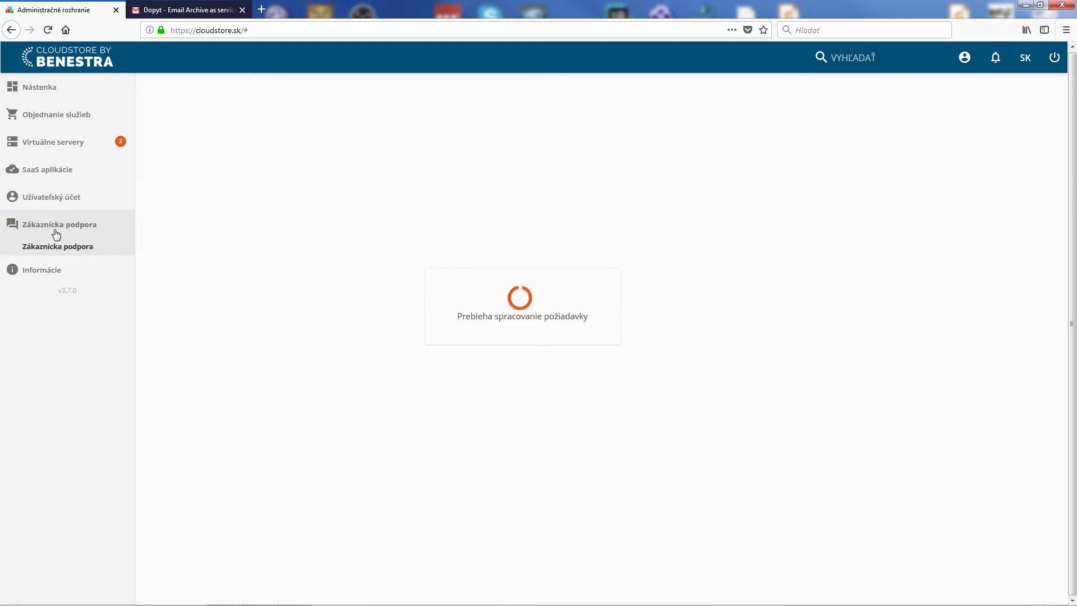
{"action": "left_click", "coordinate": [58, 114]}
{"action": "left_click", "coordinate": [267, 140]}
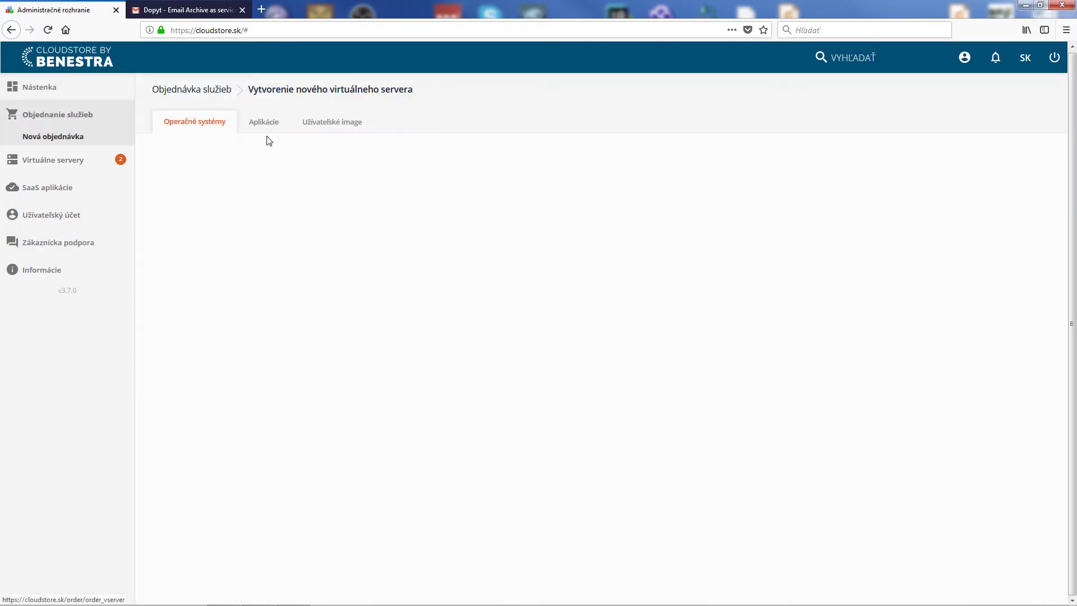
{"action": "left_click", "coordinate": [313, 124]}
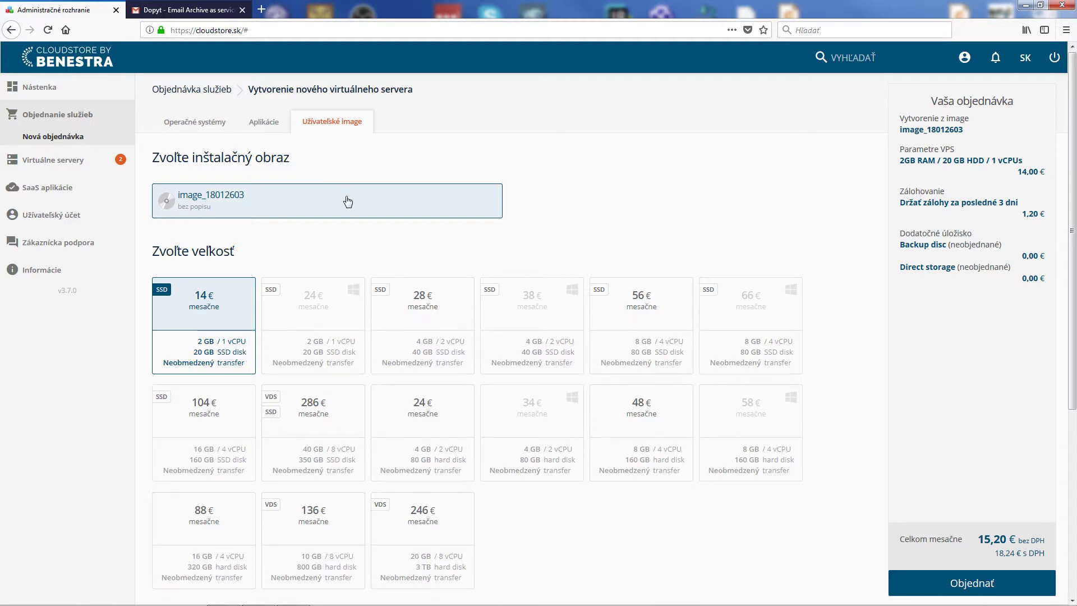
{"action": "left_click", "coordinate": [433, 302]}
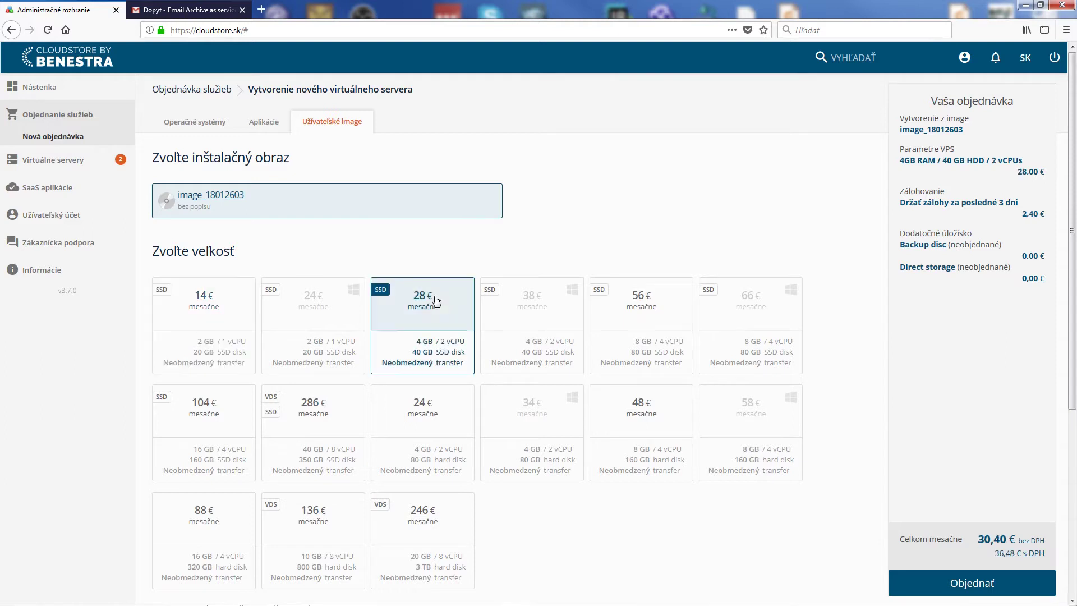
Start a NAS storage order with a size of 1000 GB and the type NAS Storage, reading the storage type's description.
{"action": "left_click", "coordinate": [77, 115]}
{"action": "left_click", "coordinate": [382, 143]}
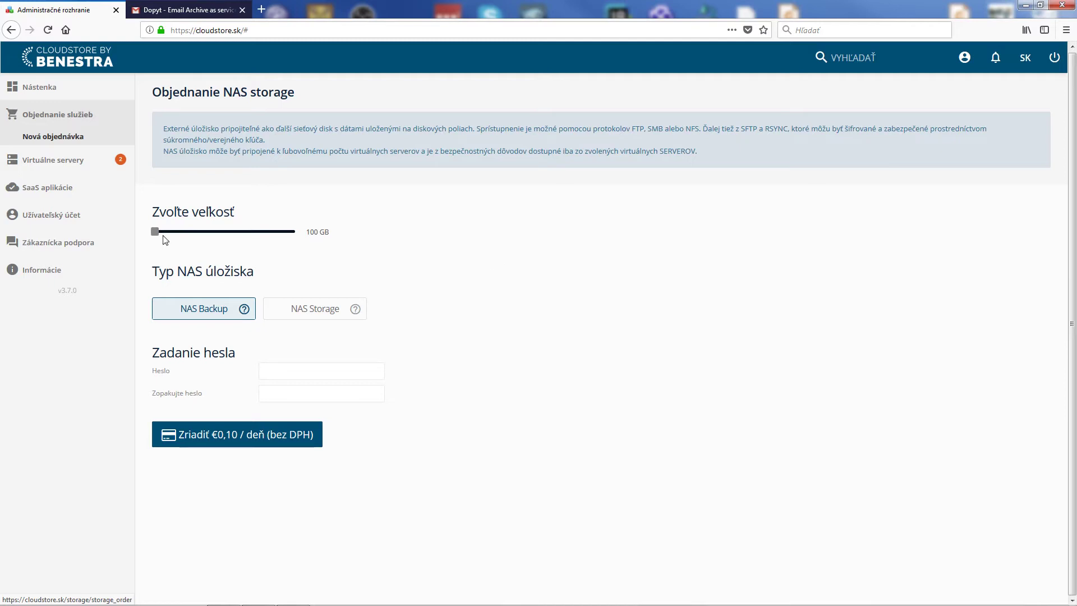
{"action": "left_click_drag", "start_coordinate": [155, 232], "coordinate": [172, 237]}
{"action": "mouse_move", "coordinate": [243, 310]}
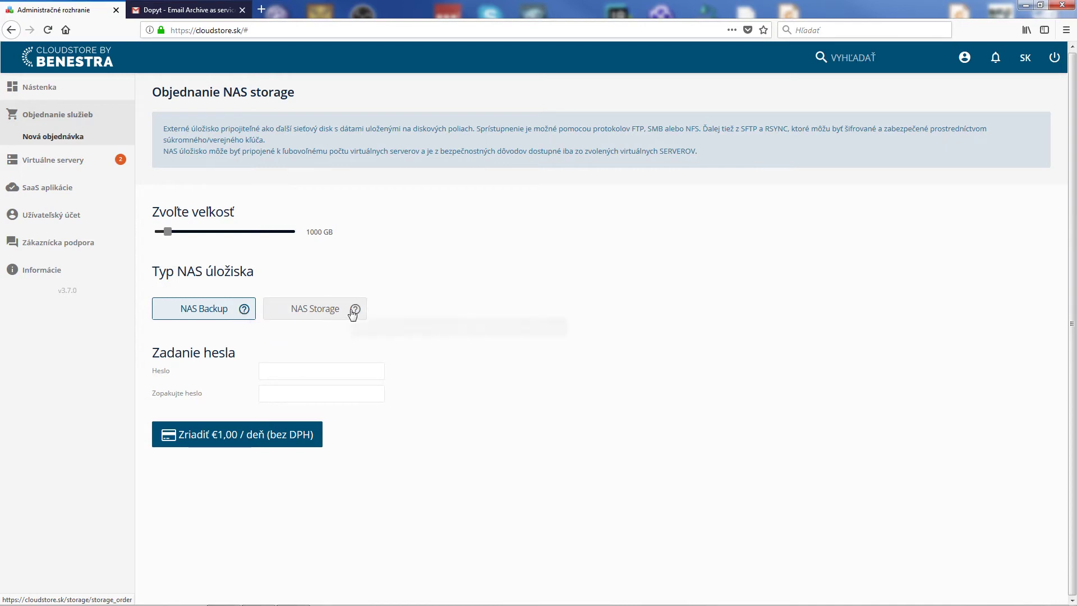
{"action": "mouse_move", "coordinate": [354, 312]}
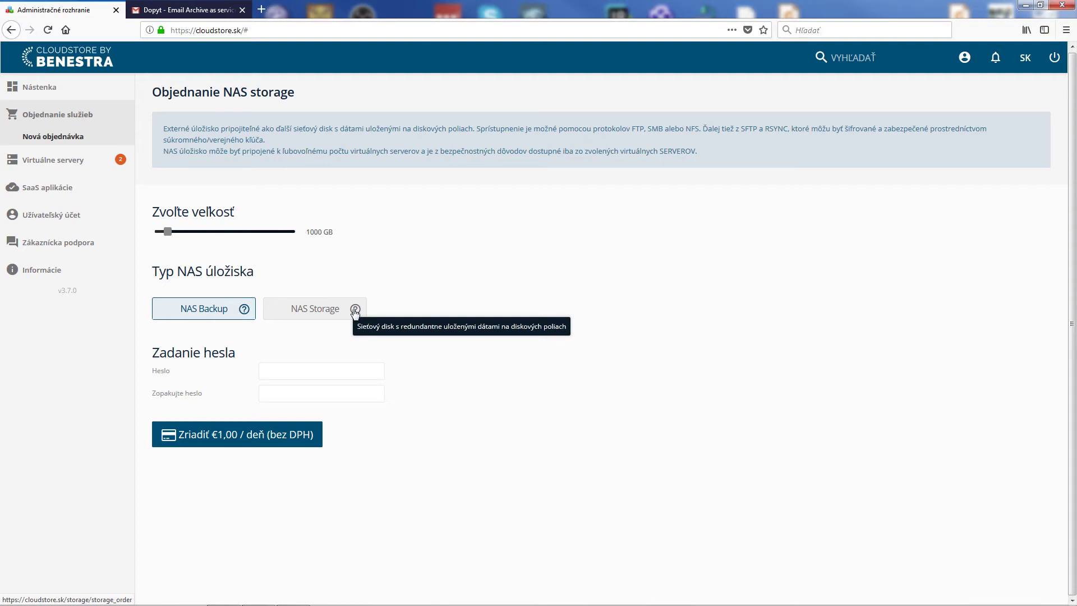
{"action": "left_click", "coordinate": [285, 319]}
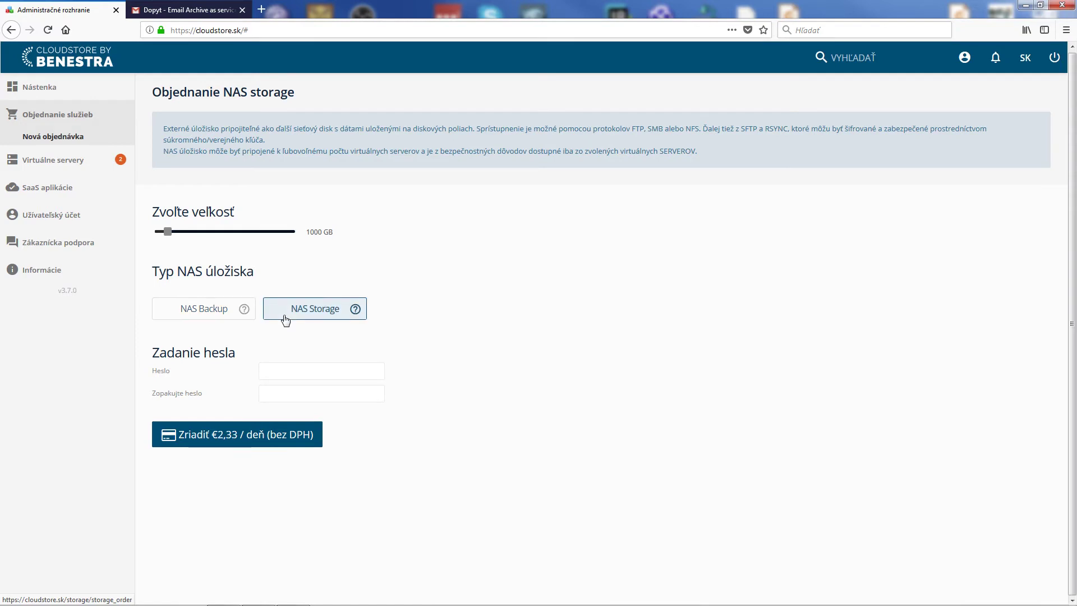
Enter and repeat the NAS password, and submit the NAS storage order.
{"action": "left_click", "coordinate": [284, 374]}
{"action": "type", "text": "*****"}
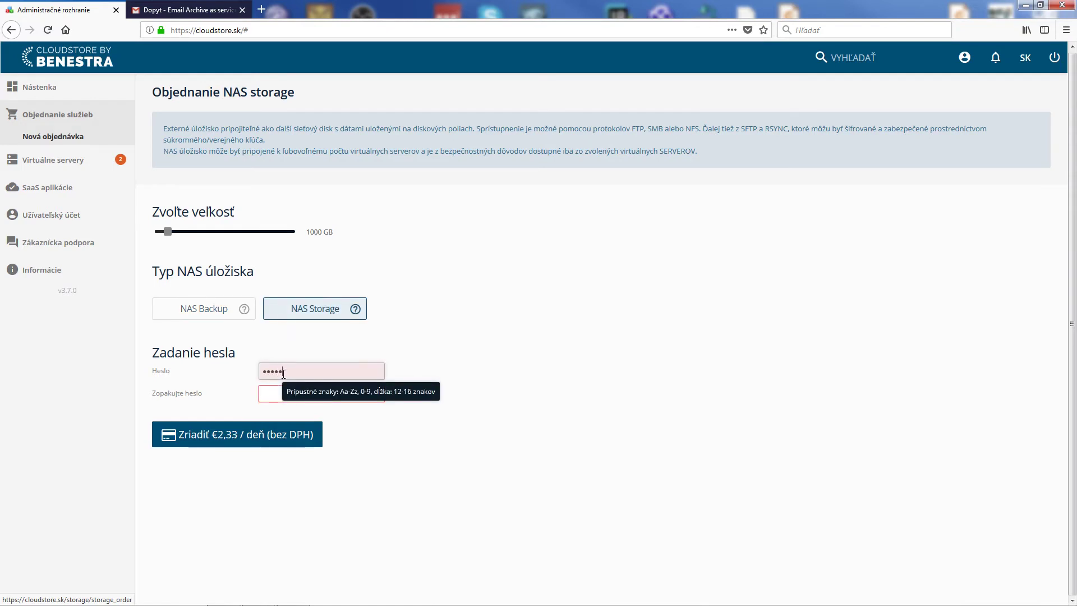
{"action": "type", "text": "*****"}
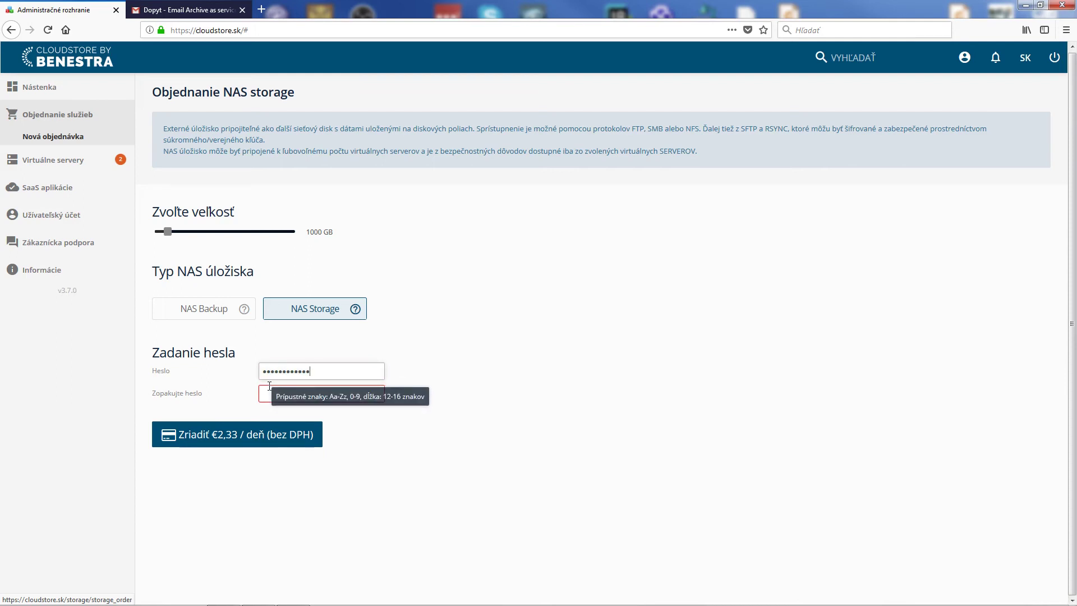
{"action": "left_click", "coordinate": [269, 394]}
{"action": "type", "text": "***"}
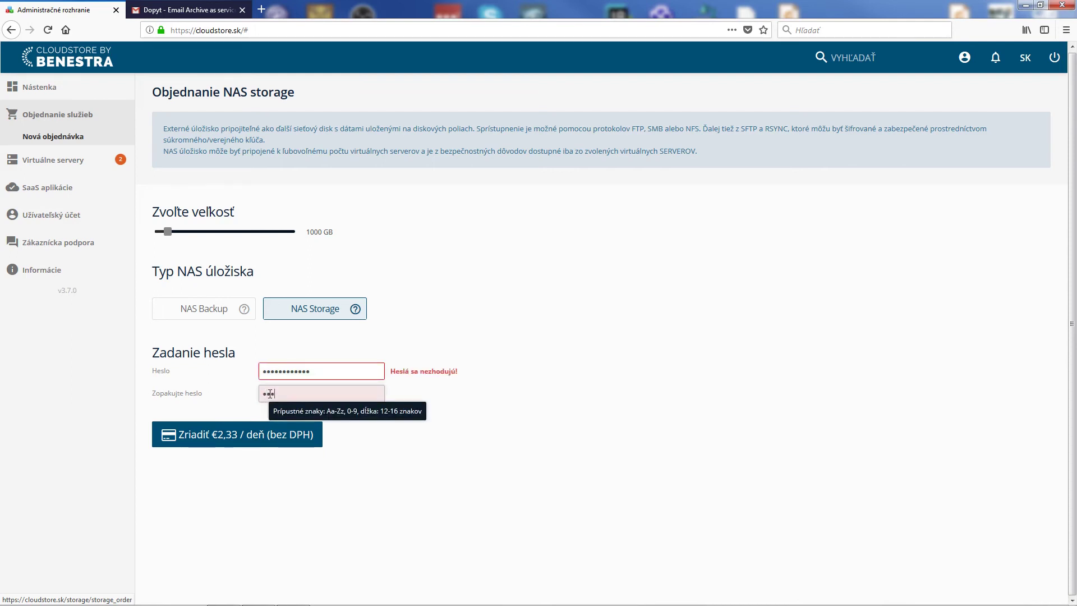
{"action": "type", "text": "******"}
{"action": "left_click", "coordinate": [237, 442]}
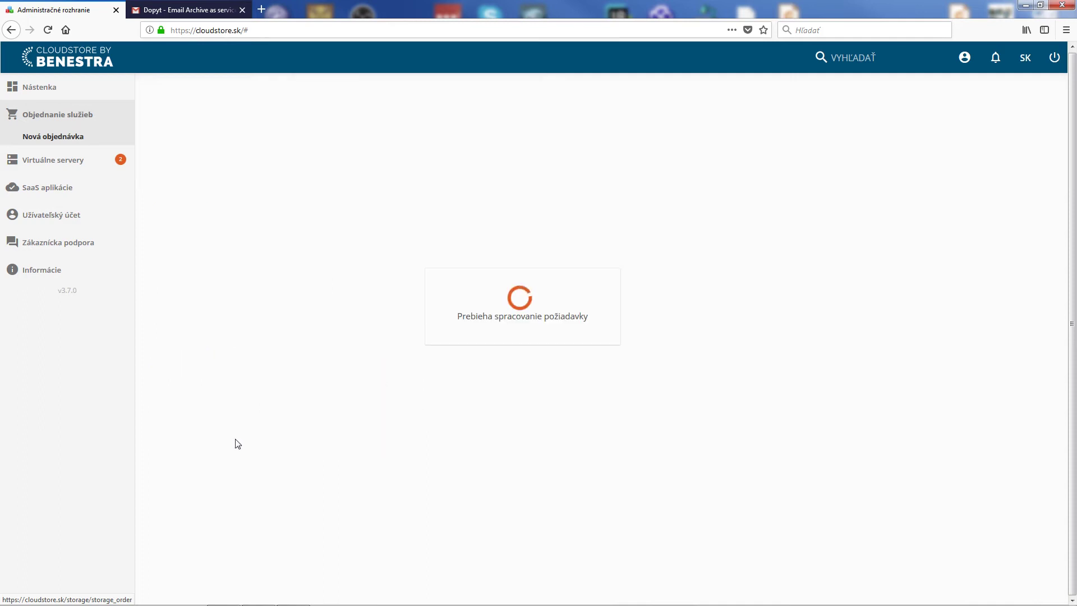